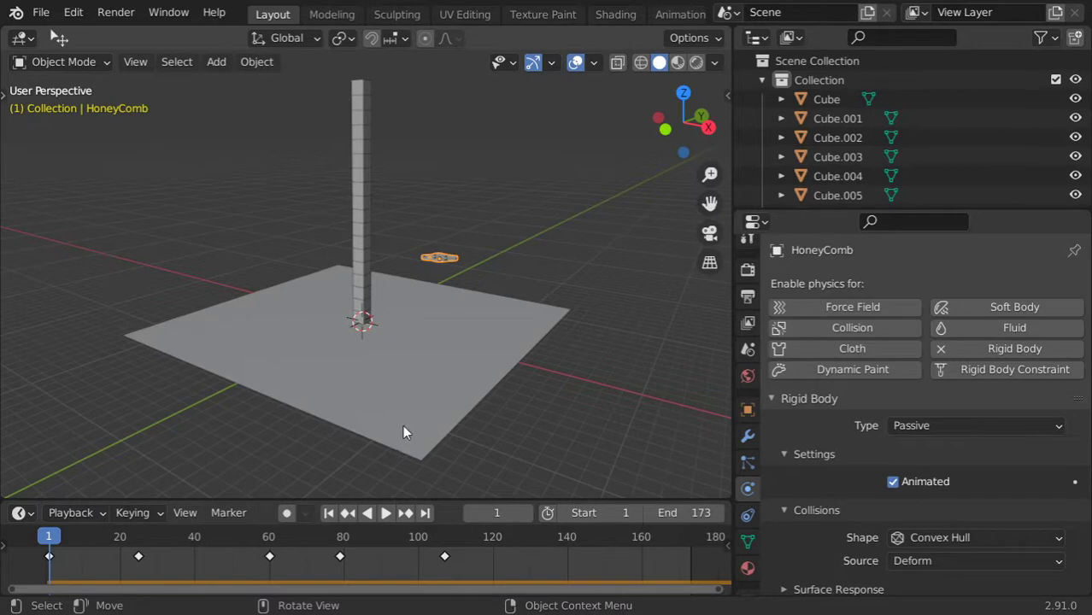
# Play the finished rigid-body tower demo to watch the stacks topple
pyautogui.click(384, 512)
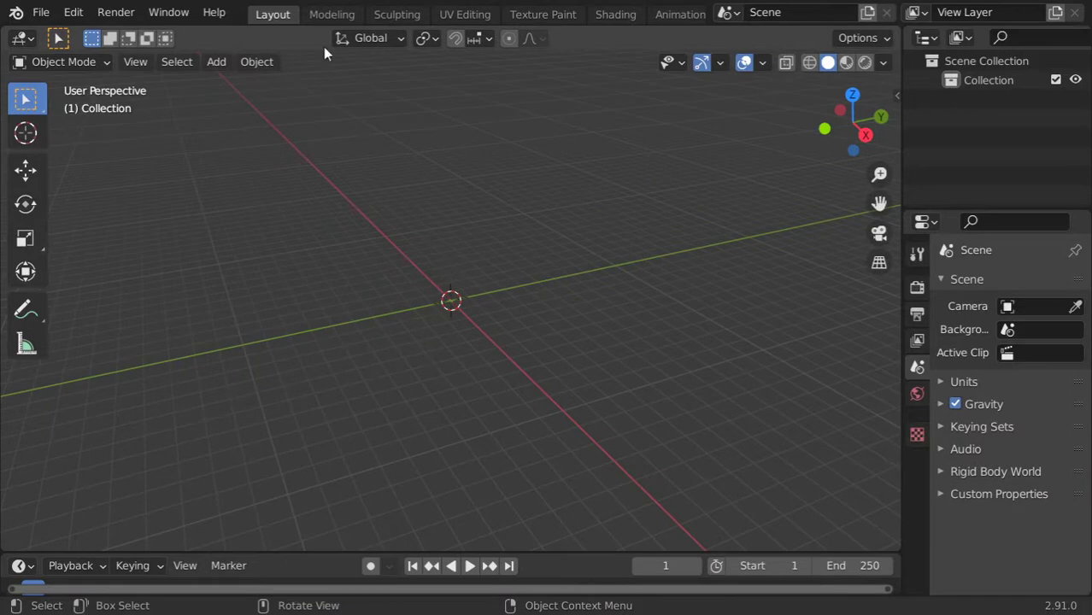
# In the Modeling workspace, add a cube scaled to 0.5 and raised 0.5 along Z
pyautogui.click(332, 14)
pyautogui.hotkey('shift', 'a')
pyautogui.moveTo(439, 221)
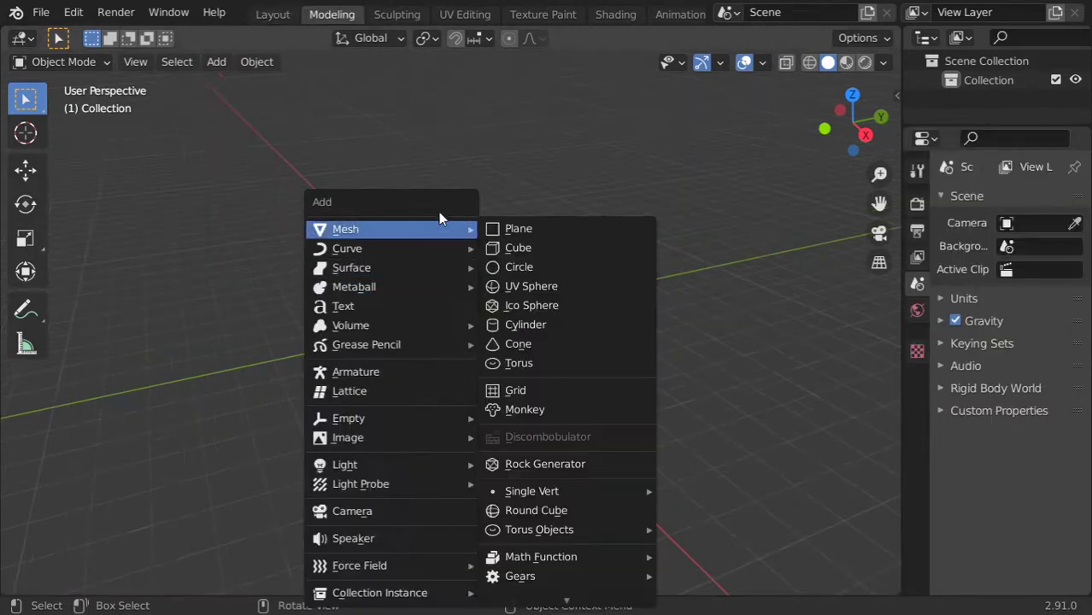
pyautogui.click(517, 252)
pyautogui.write('s')
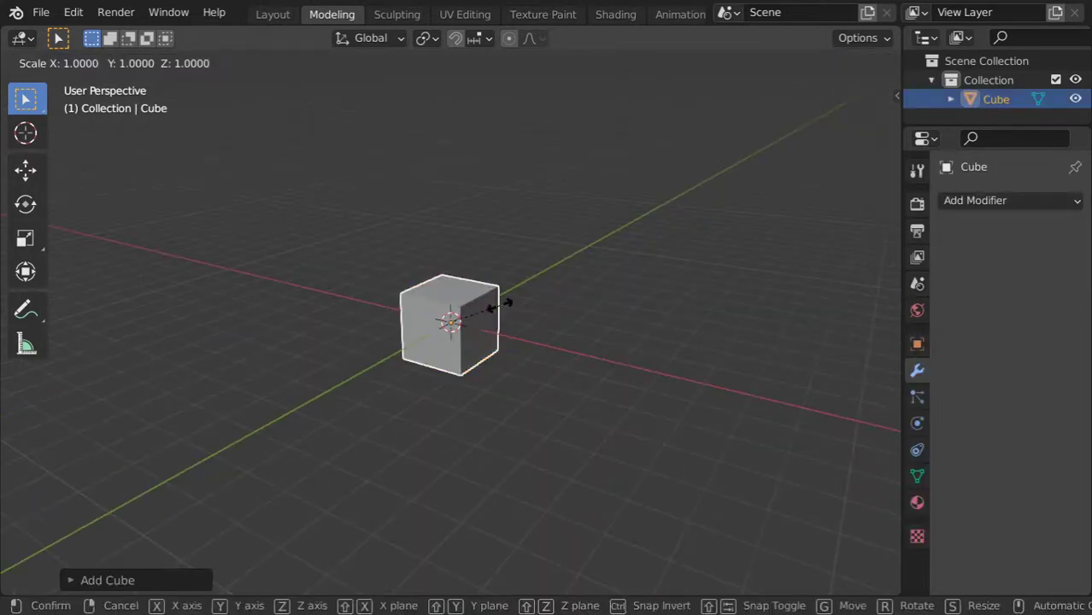
pyautogui.write('.5')
pyautogui.press('Return')
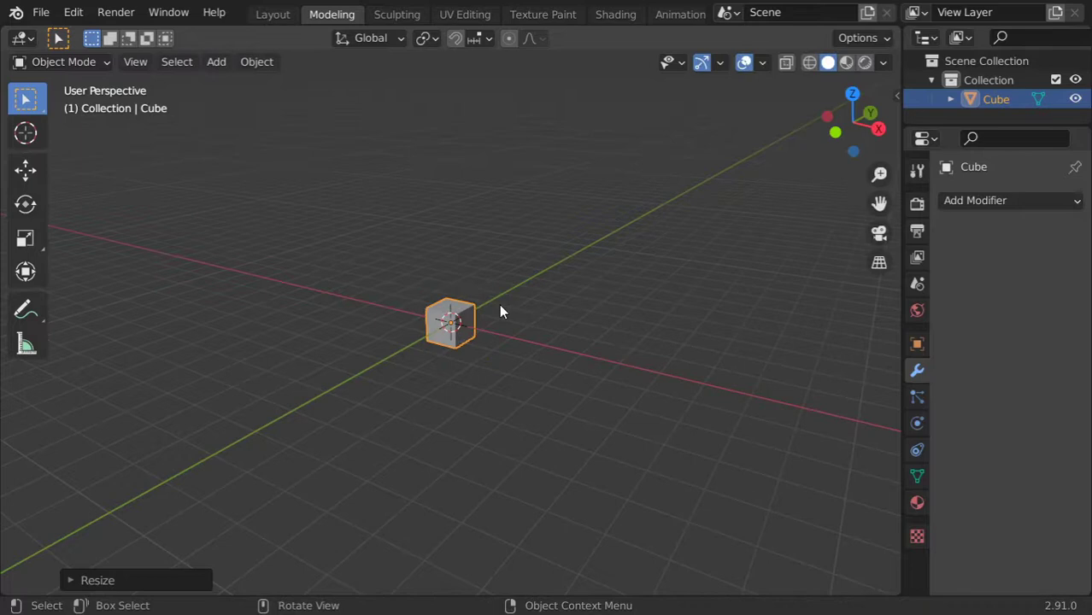
pyautogui.write('gz.5')
pyautogui.press('Return')
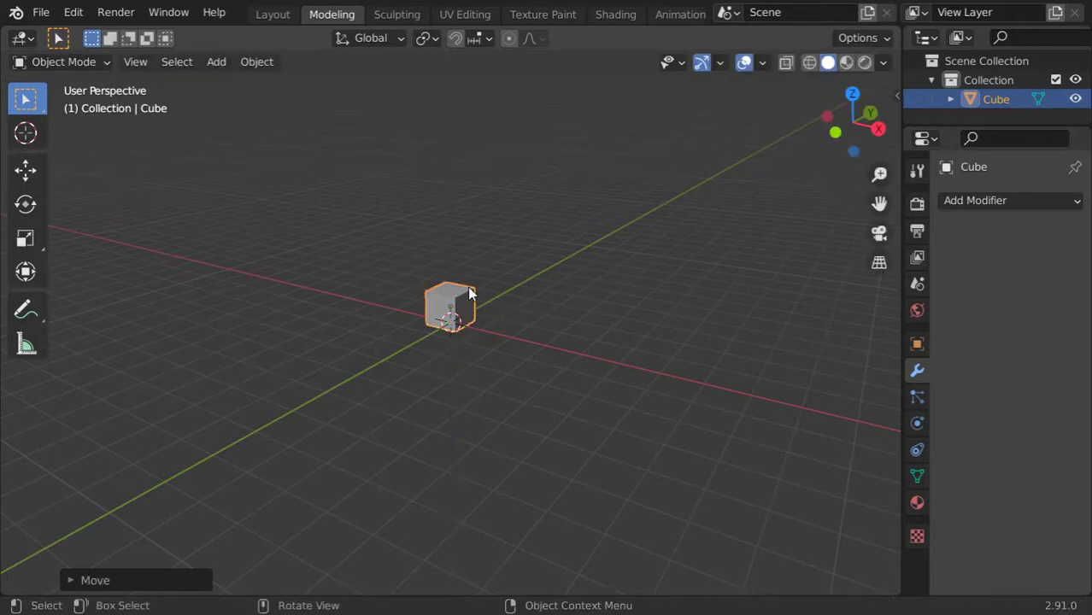
# Switch to front orthographic view and zoom in on the cube
pyautogui.press('KP_5')
pyautogui.press('KP_1')
pyautogui.scroll(5, 454, 304)
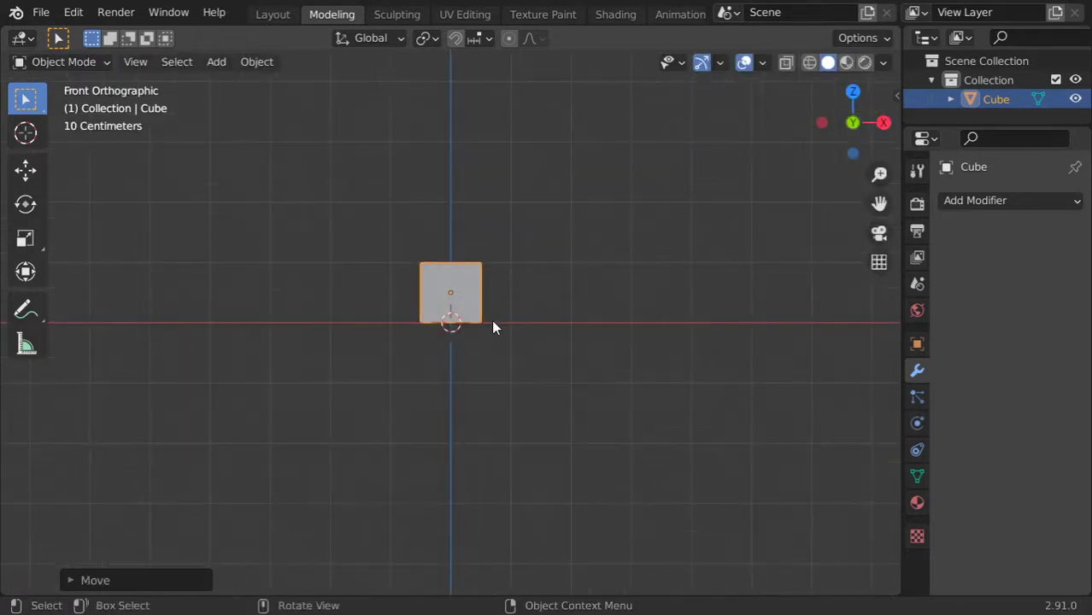
pyautogui.scroll(4, 449, 248)
# Add an Active rigid body (1 kg, Convex Hull) to the cube and expand Dynamics and Deactivation
pyautogui.keyDown('shift'); pyautogui.moveTo(498, 261); pyautogui.dragTo(497, 368, button='middle'); pyautogui.keyUp('shift')
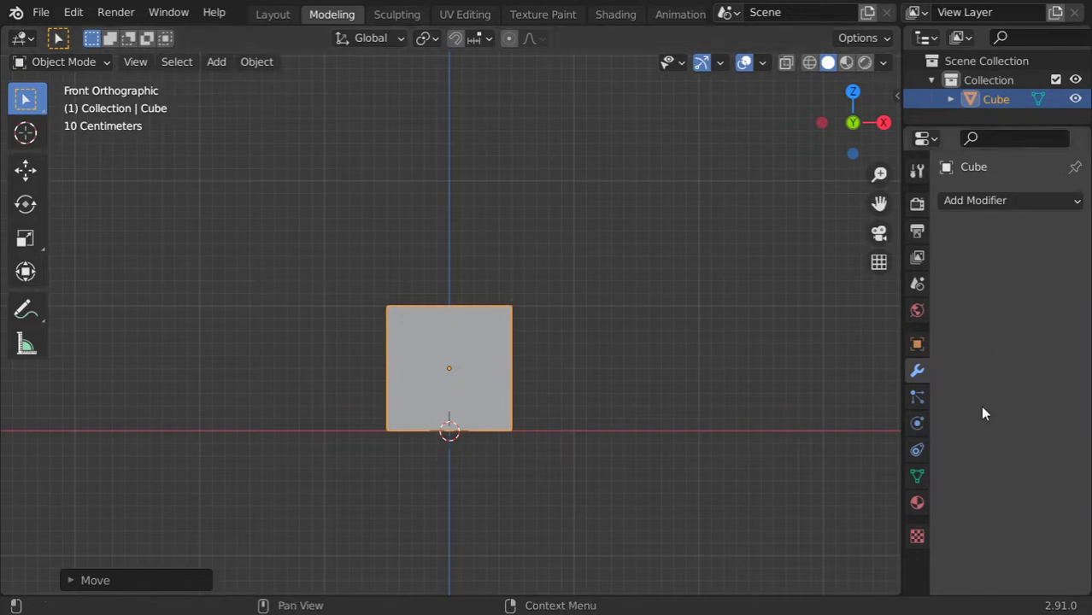
pyautogui.click(917, 423)
pyautogui.click(1018, 348)
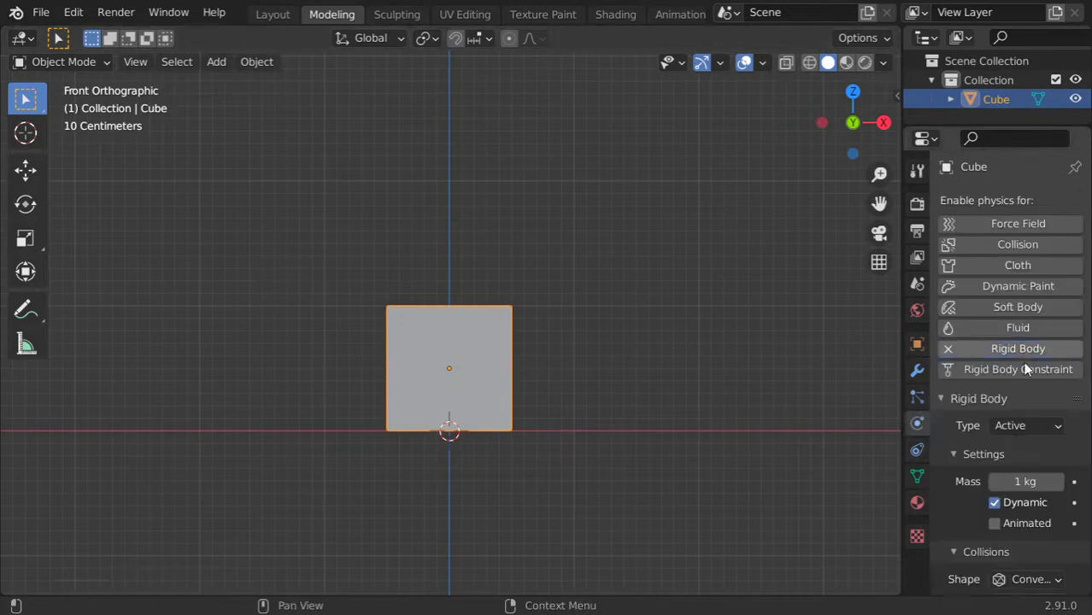
pyautogui.scroll(-3, 1017, 445)
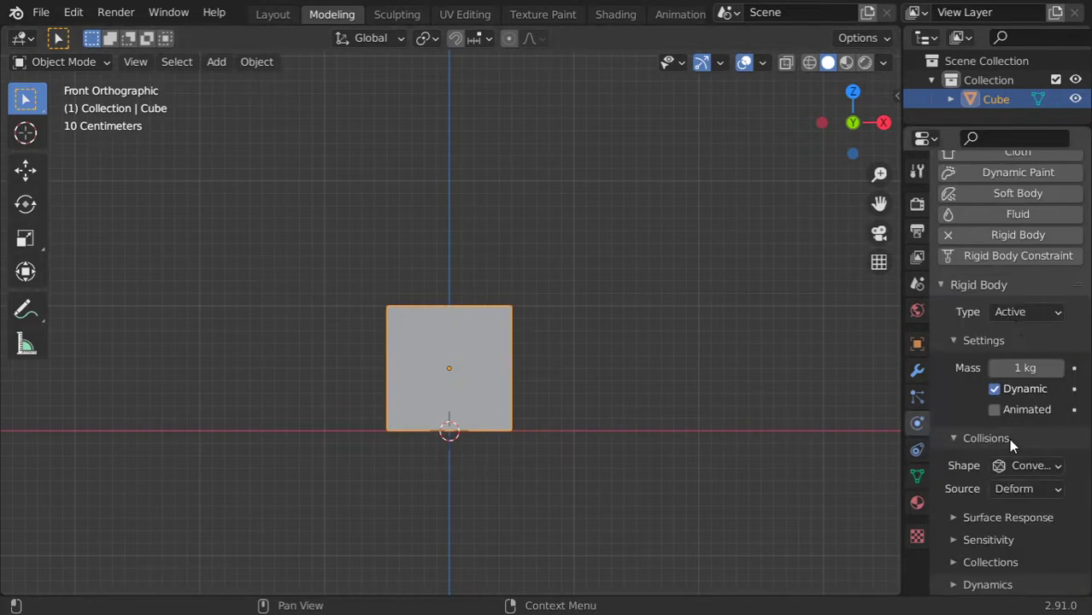
pyautogui.moveTo(903, 382); pyautogui.dragTo(705, 348)
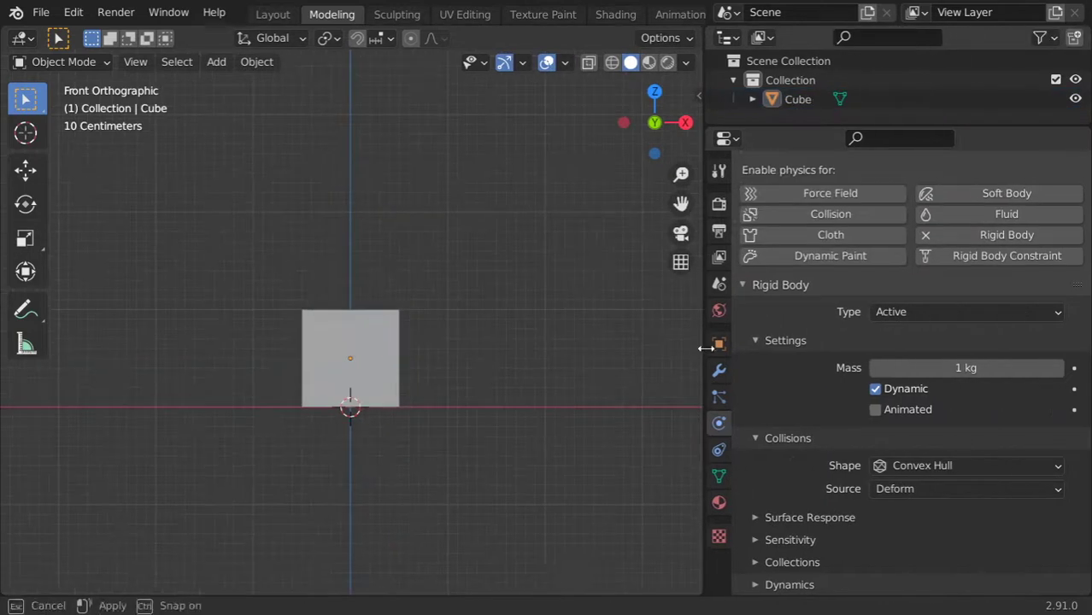
pyautogui.click(803, 586)
pyautogui.scroll(-2, 801, 557)
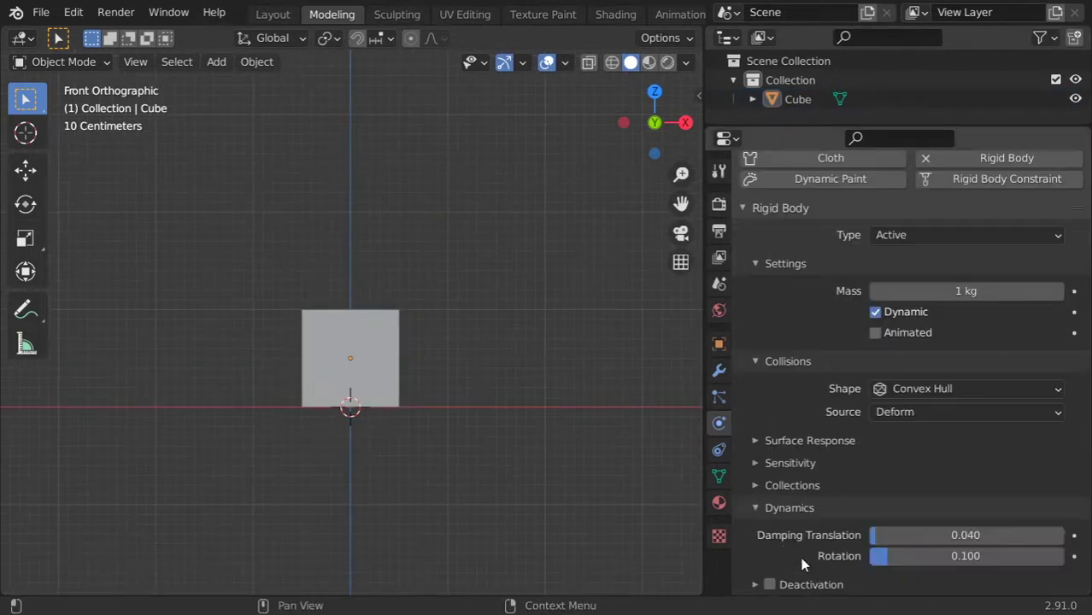
pyautogui.click(798, 585)
pyautogui.scroll(-2, 800, 556)
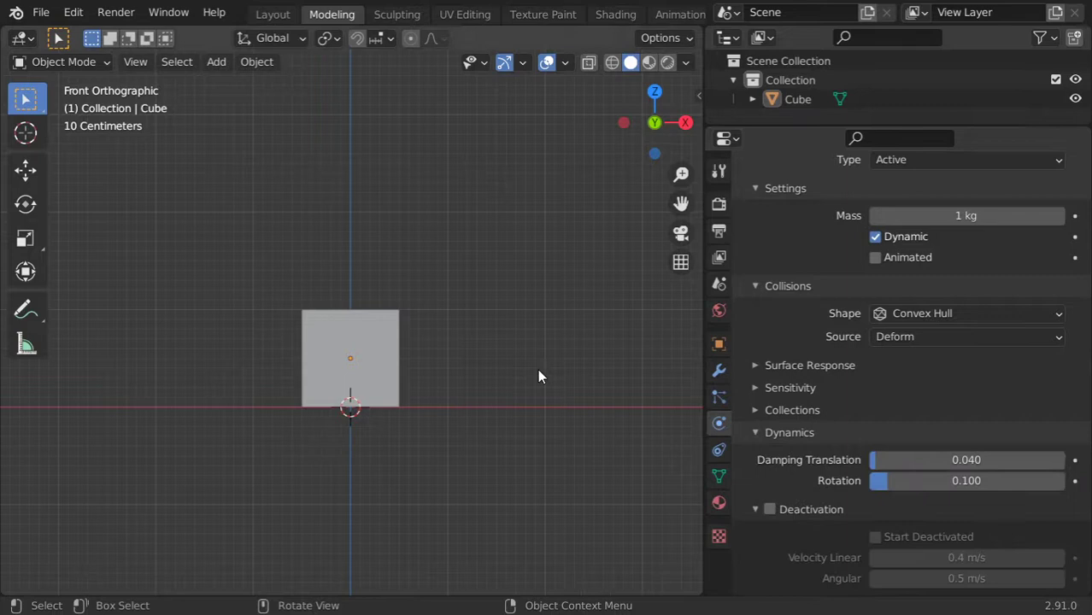
# Play the animation to confirm the cube falls, then stop and return to frame 1
pyautogui.click(332, 359)
pyautogui.scroll(-3, 432, 374)
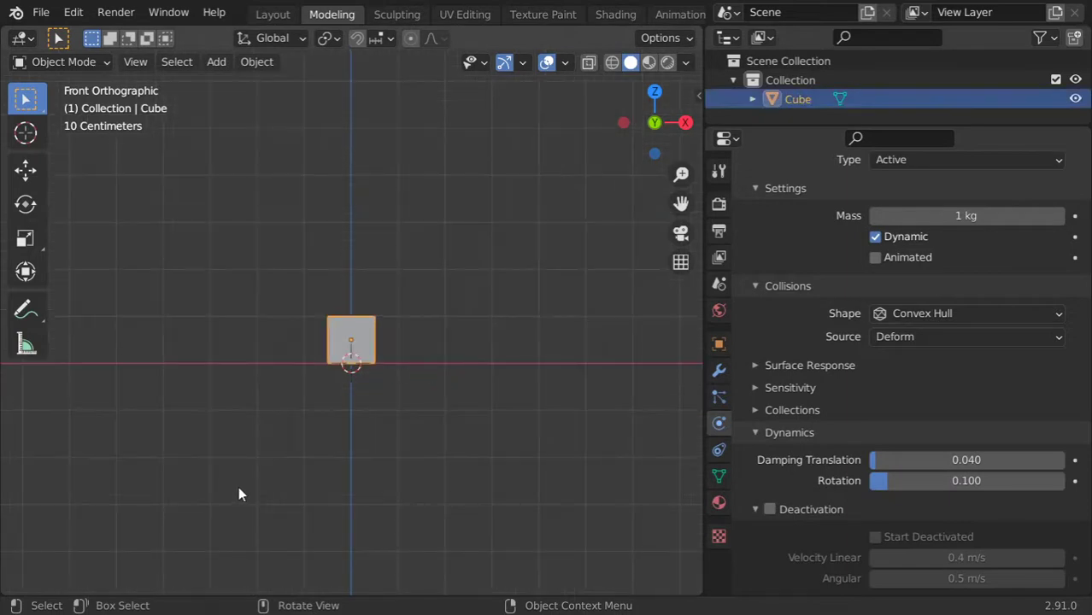
pyautogui.press('space')
pyautogui.press('Escape')
# Duplicate the cube and place the copy 1.01 m above it along Z
pyautogui.hotkey('shift', 'd')
pyautogui.write('z')
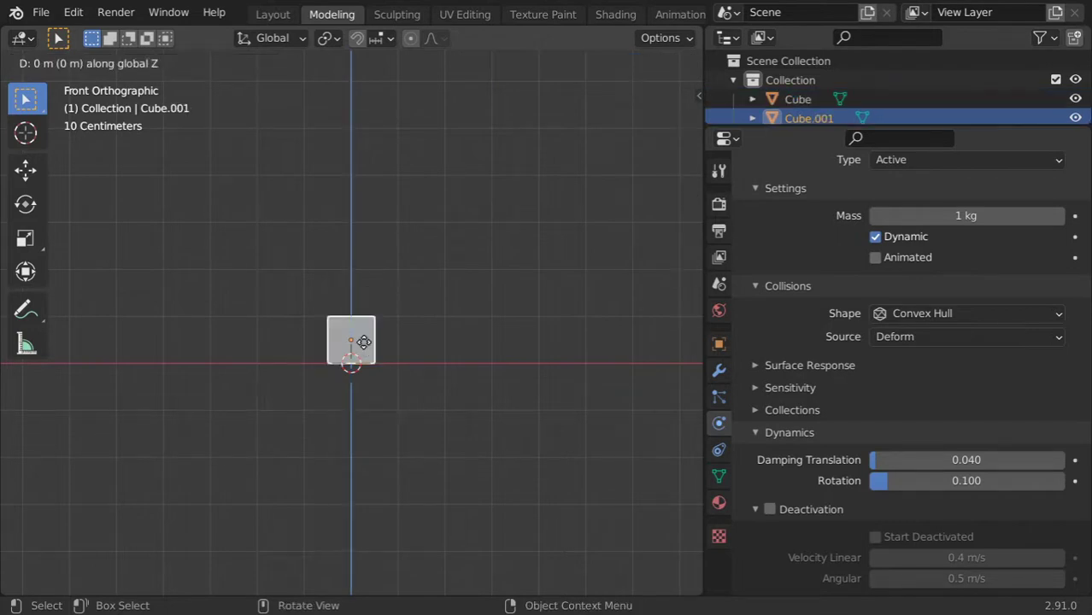
pyautogui.write('.51')
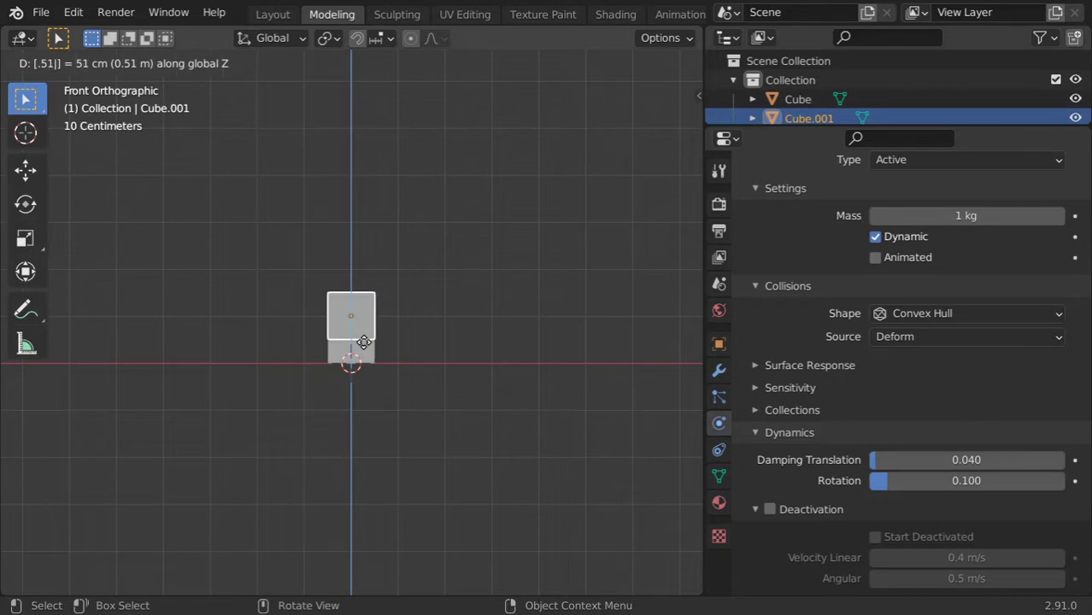
pyautogui.press('Escape')
pyautogui.press('g')
pyautogui.press('Escape')
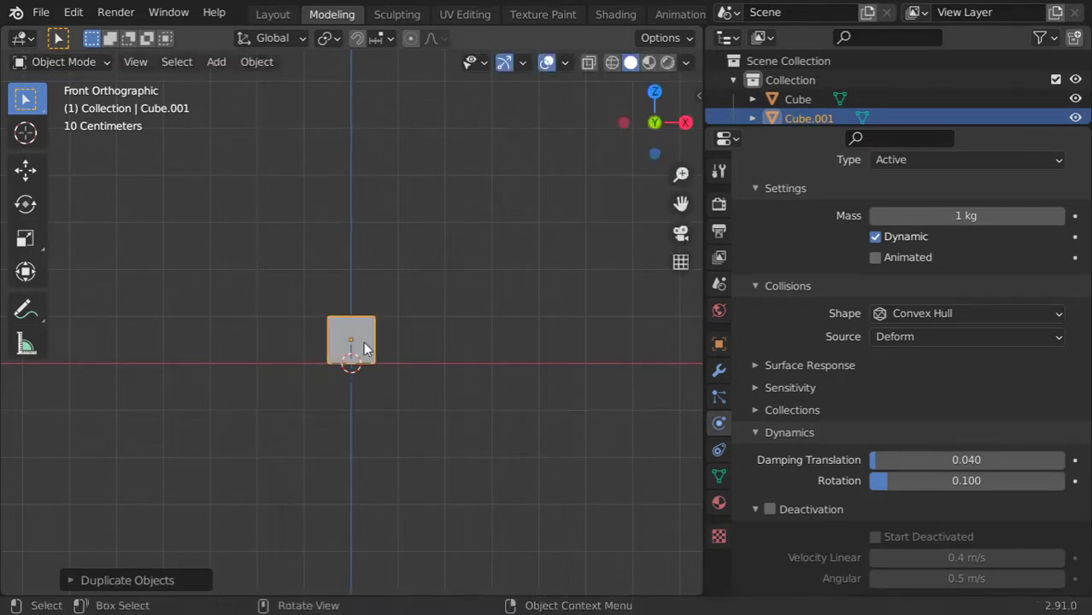
pyautogui.hotkey('shift', 'd')
pyautogui.write('z')
pyautogui.write('1.01')
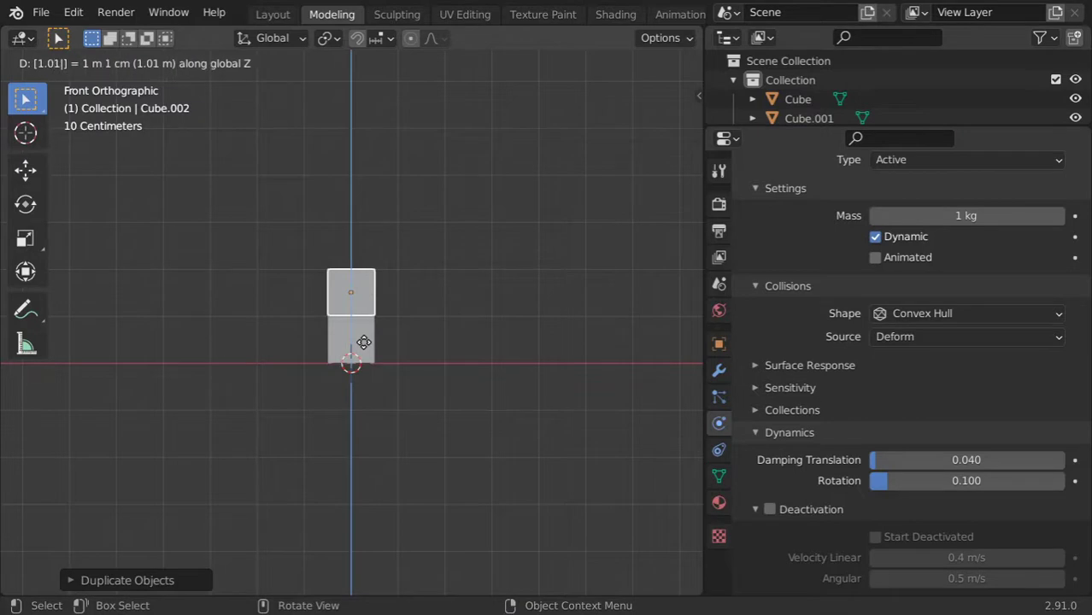
pyautogui.press('Return')
pyautogui.scroll(9, 374, 305)
pyautogui.scroll(-6, 393, 325)
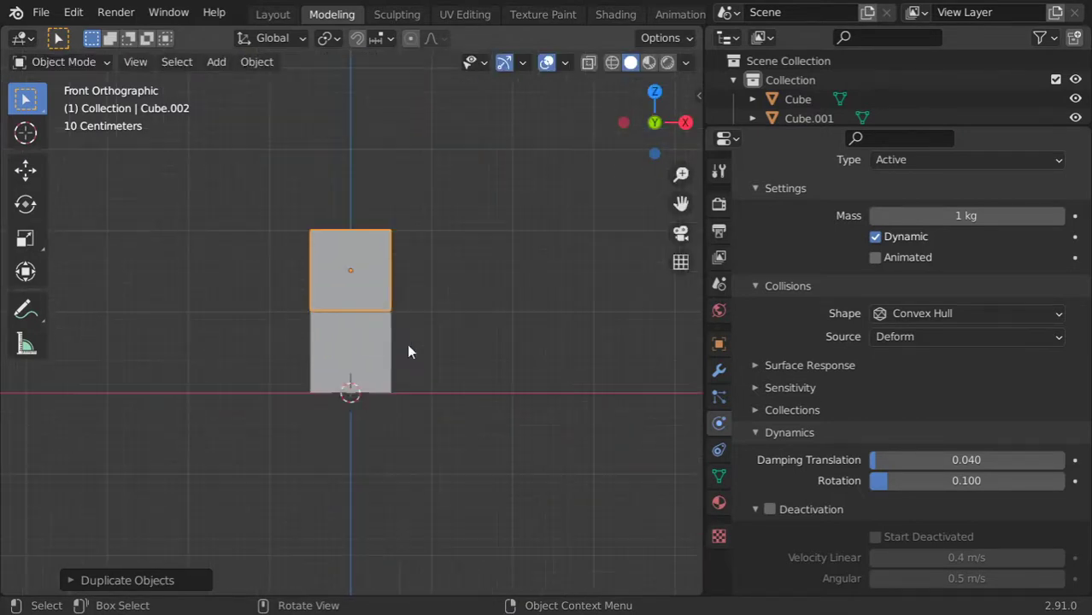
pyautogui.keyDown('shift'); pyautogui.scroll(4, 405, 368); pyautogui.keyUp('shift')
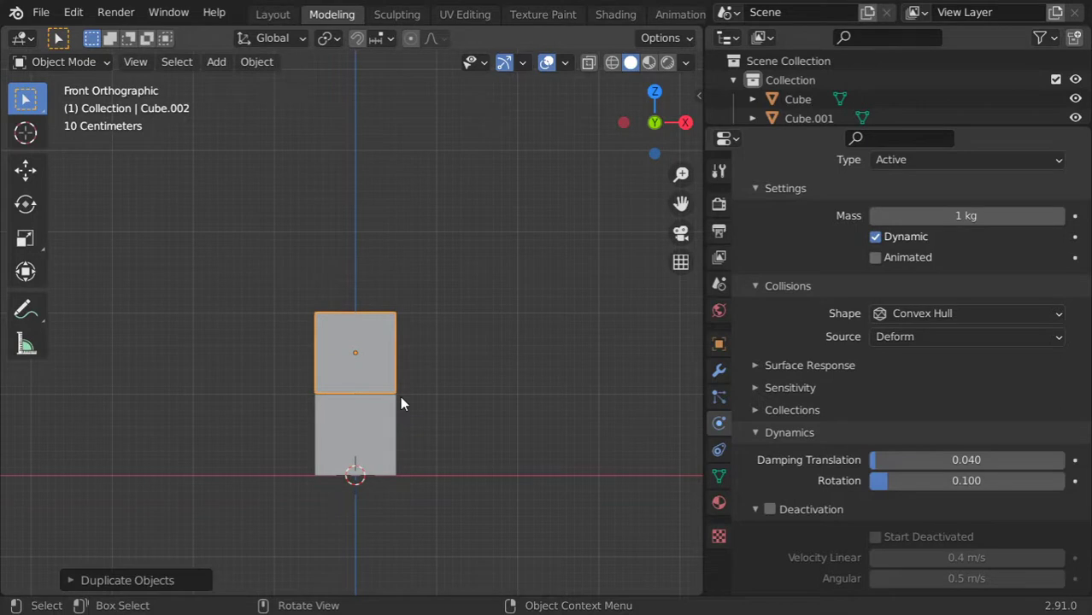
# Repeat the duplicate with Shift+R to stack the column up to Cube.016, seventeen cubes
pyautogui.hotkey('shift', 'r')
pyautogui.hotkey('shift', 'r')
pyautogui.hotkey('shift', 'r')
pyautogui.hotkey('shift', 'r')
pyautogui.hotkey('shift', 'r')
pyautogui.scroll(-6, 398, 394)
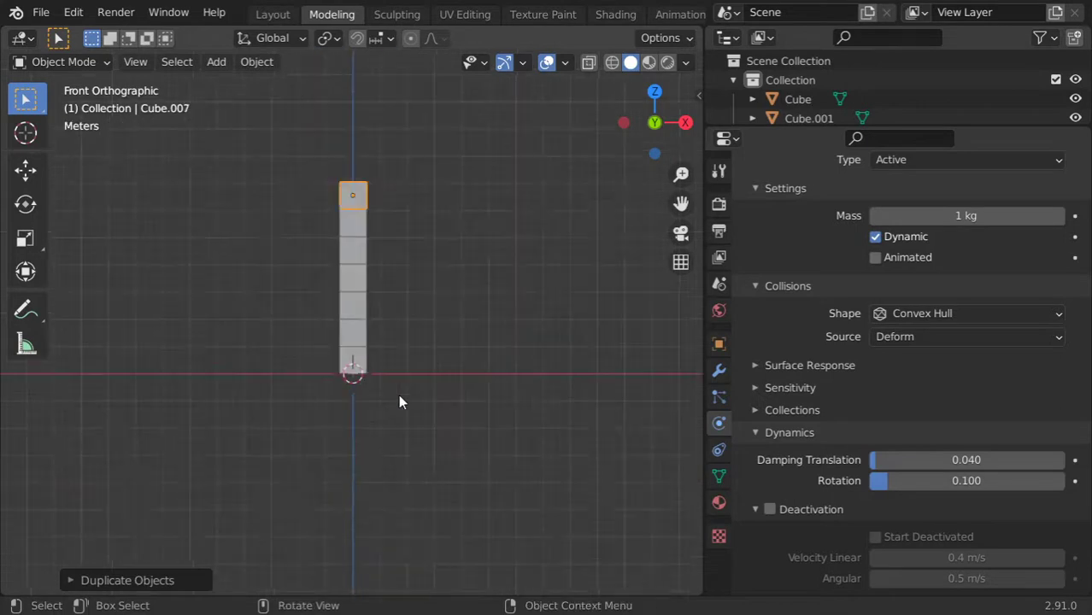
pyautogui.hotkey('shift', 'r')
pyautogui.hotkey('shift', 'r')
pyautogui.hotkey('shift', 'r')
pyautogui.hotkey('shift', 'r')
pyautogui.hotkey('shift', 'r')
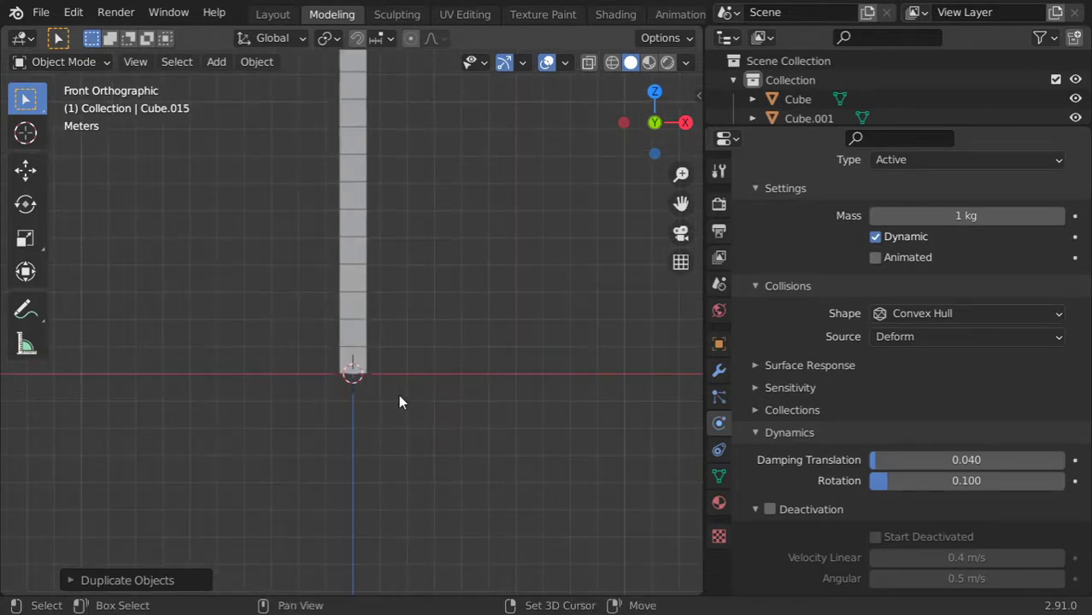
pyautogui.scroll(-5, 399, 397)
pyautogui.hotkey('shift', 'r')
pyautogui.scroll(2, 390, 372)
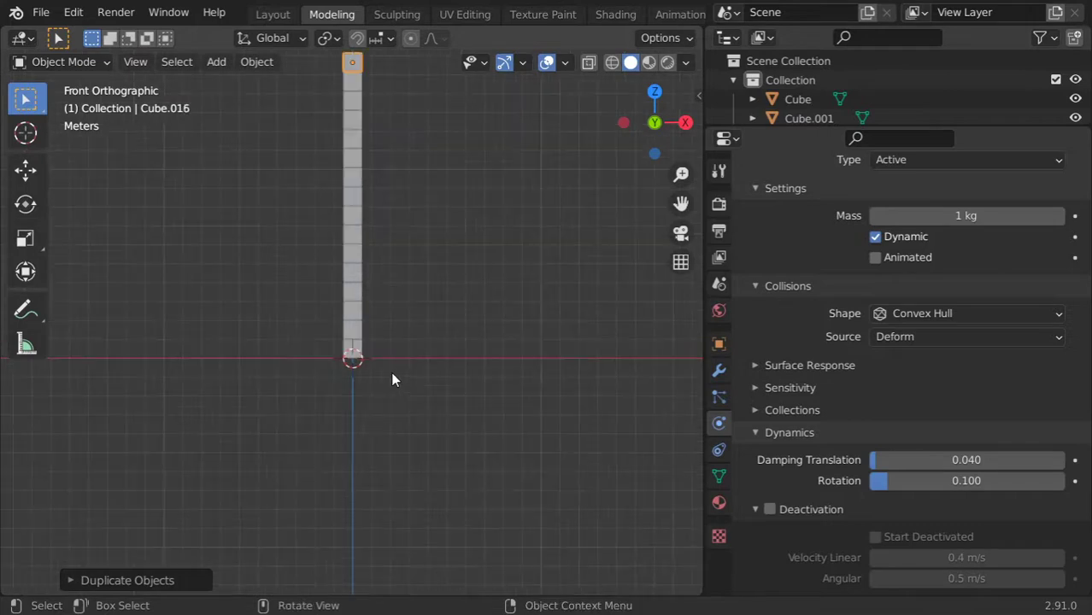
pyautogui.keyDown('shift'); pyautogui.moveTo(378, 273); pyautogui.dragTo(381, 329, button='middle'); pyautogui.keyUp('shift')
pyautogui.scroll(3, 380, 330)
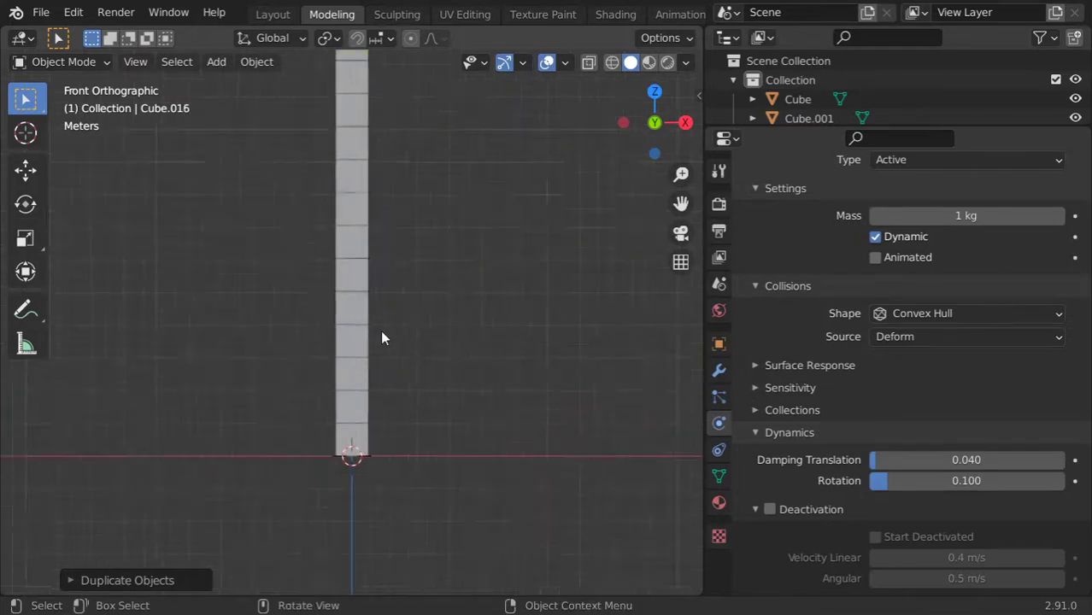
pyautogui.scroll(-4, 380, 330)
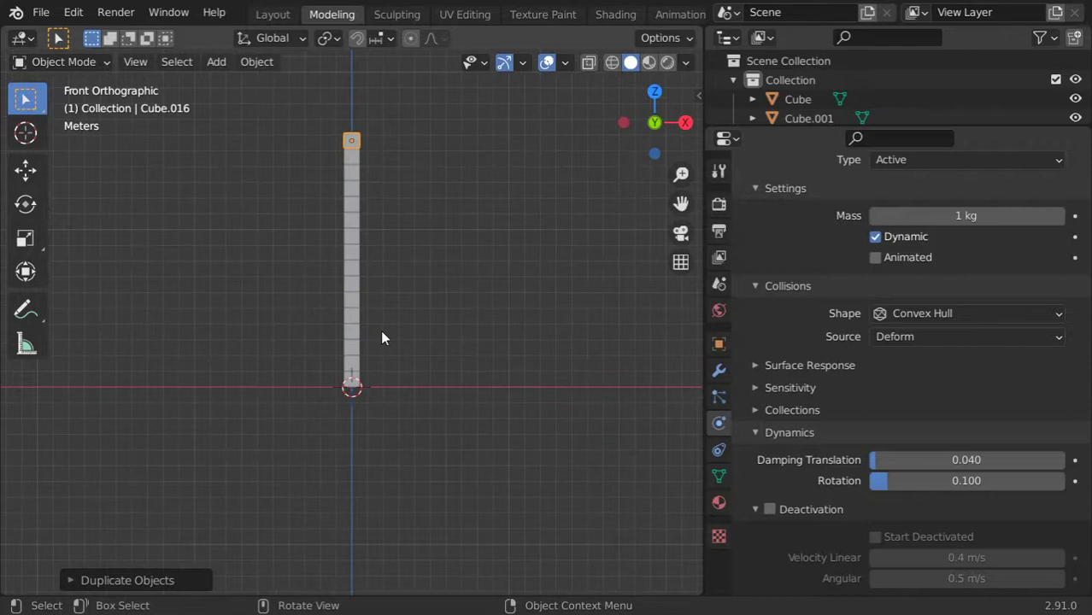
# Test-play the column, then try and undo the cube's Deactivation options
pyautogui.press('space')
pyautogui.press('Escape')
pyautogui.click(770, 510)
pyautogui.click(875, 538)
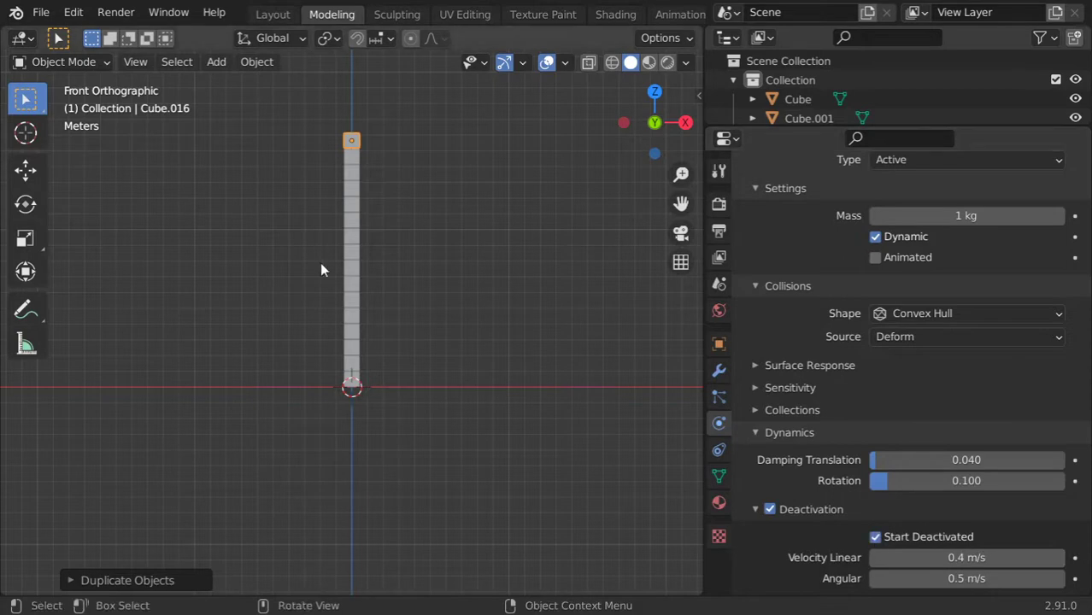
pyautogui.hotkey('ctrl', 'z')
pyautogui.hotkey('ctrl', 'z')
pyautogui.hotkey('ctrl', 'z')
pyautogui.press('b')
# Select the column with the top cube active and Copy from Active its rigid body settings
pyautogui.moveTo(368, 155); pyautogui.dragTo(333, 377)
pyautogui.keyDown('shift'); pyautogui.click(354, 147); pyautogui.keyUp('shift')
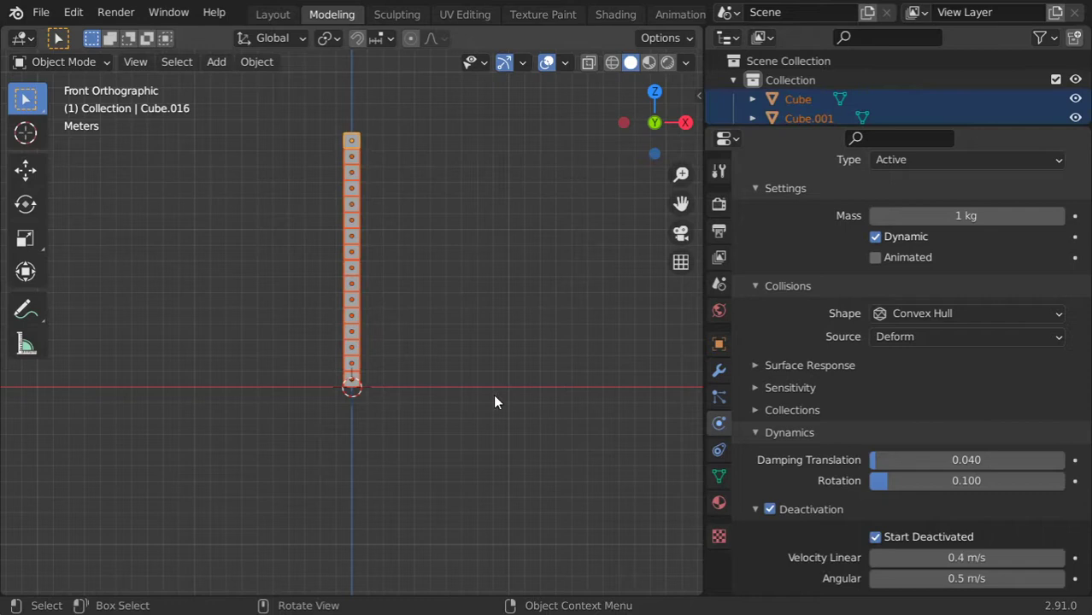
pyautogui.click(262, 63)
pyautogui.moveTo(390, 525)
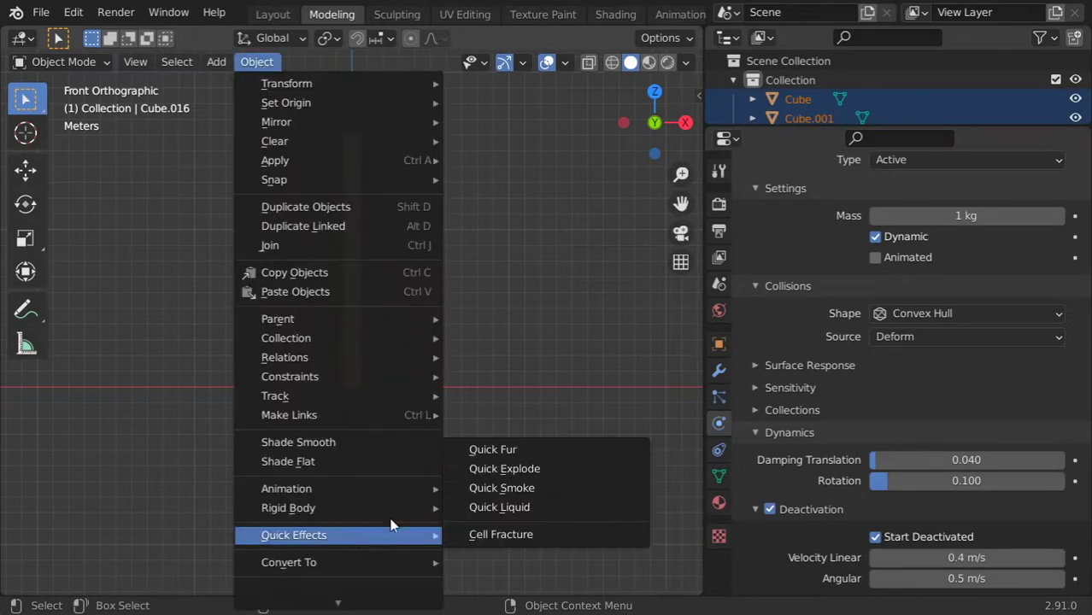
pyautogui.moveTo(371, 507)
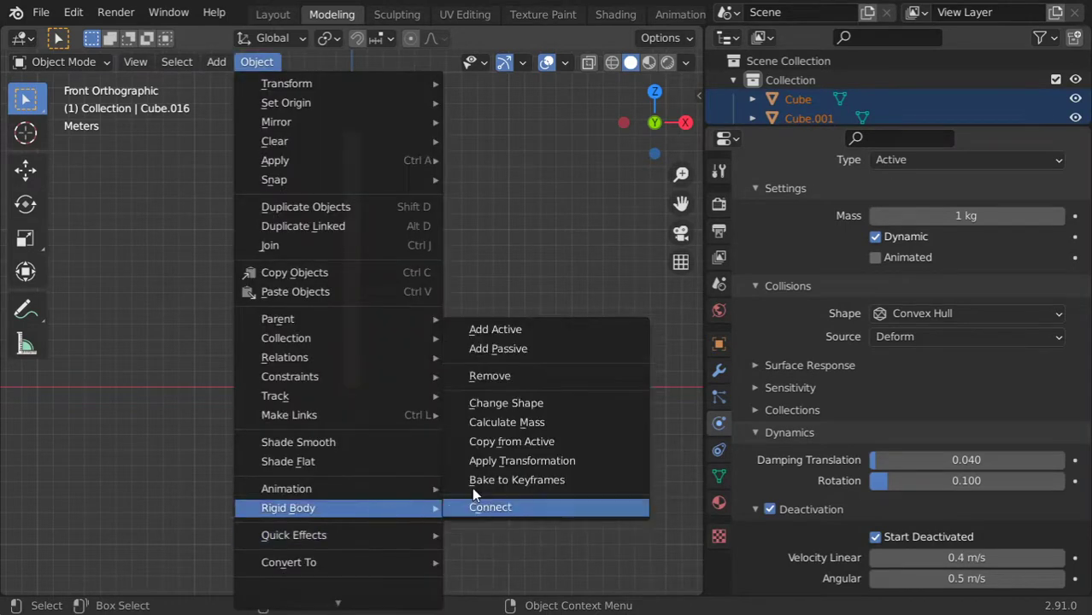
pyautogui.click(509, 439)
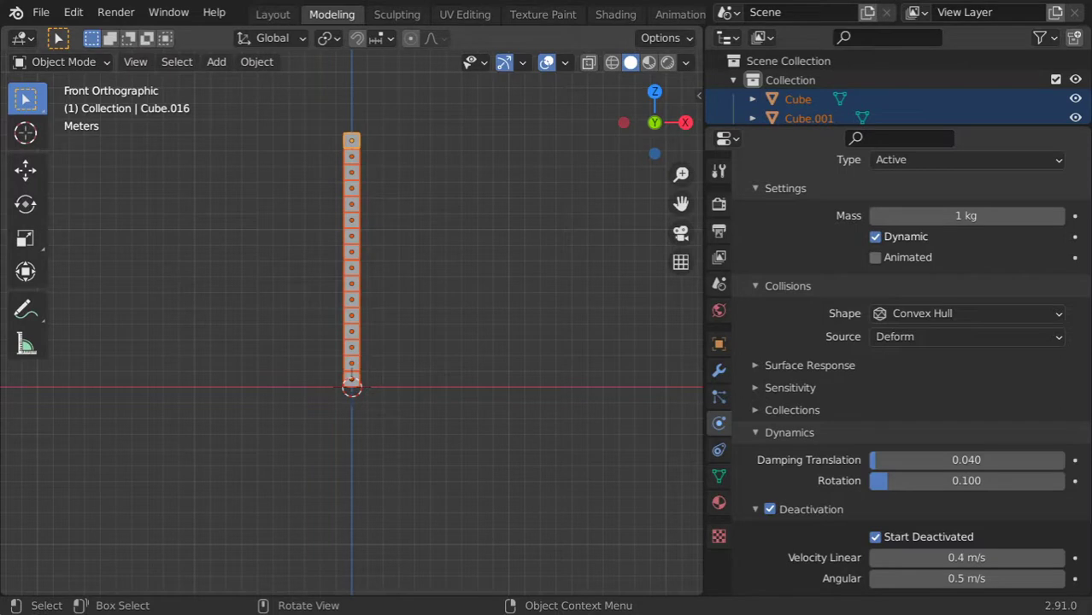
# Orbit into perspective and play the simulation to test the column, then rewind
pyautogui.moveTo(407, 282); pyautogui.dragTo(359, 333)
pyautogui.moveTo(358, 333); pyautogui.dragTo(348, 353, button='middle')
pyautogui.scroll(3, 346, 342)
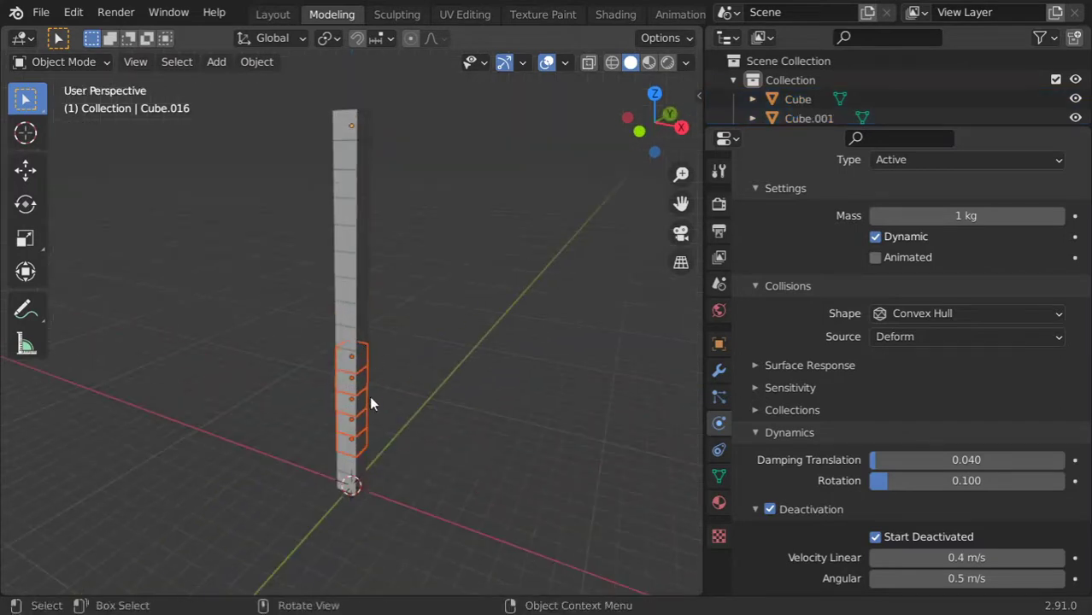
pyautogui.press('space')
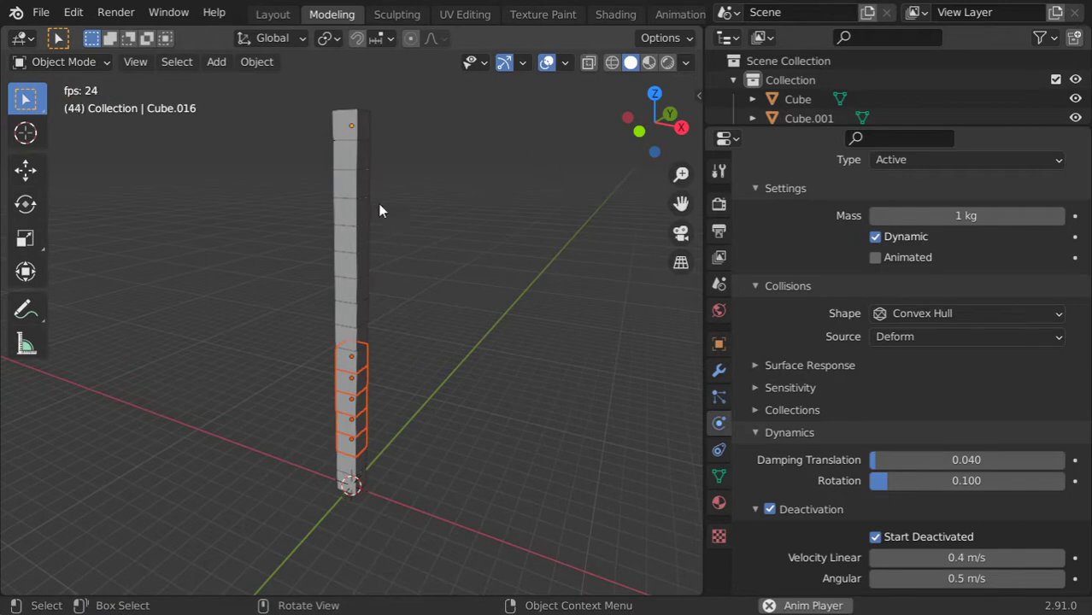
pyautogui.press('Escape')
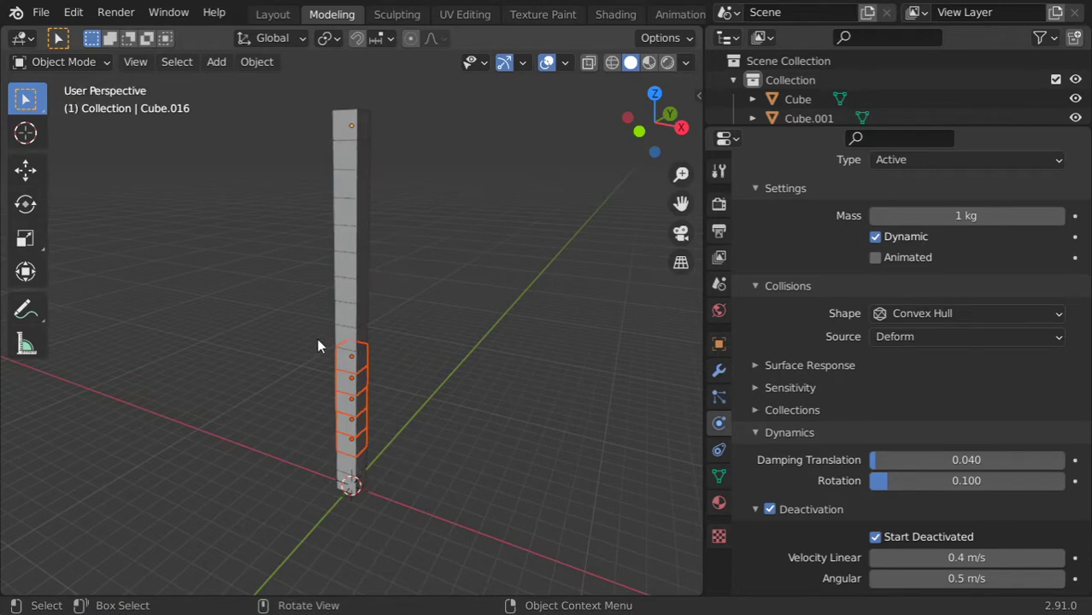
pyautogui.hotkey('shift', 'a')
# Add a plane at the column's base and scale it up into a large ground
pyautogui.moveTo(334, 226)
pyautogui.click(385, 226)
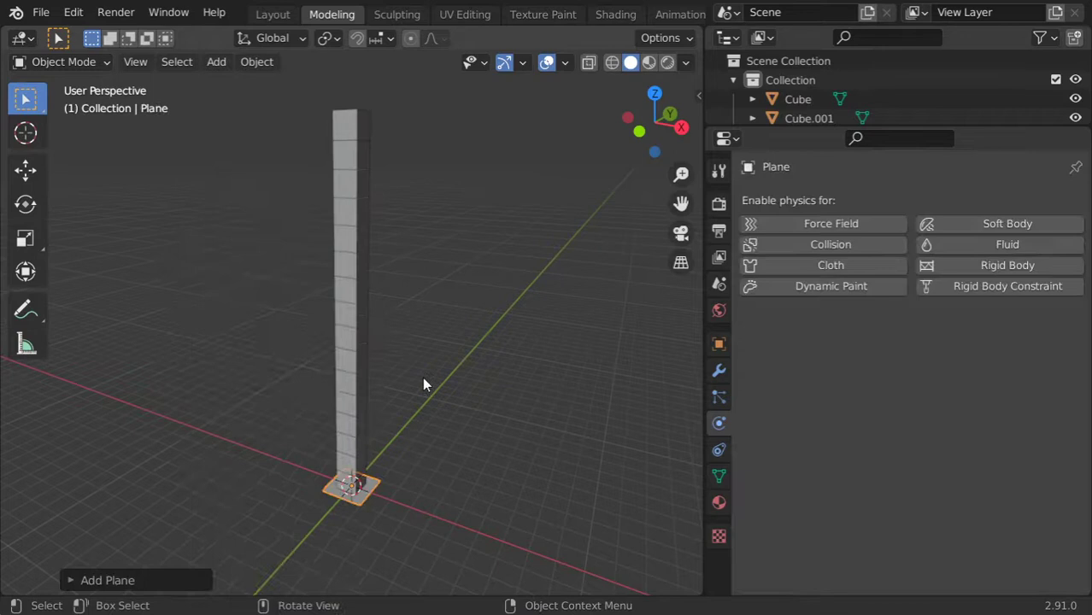
pyautogui.scroll(-2, 425, 436)
pyautogui.press('s')
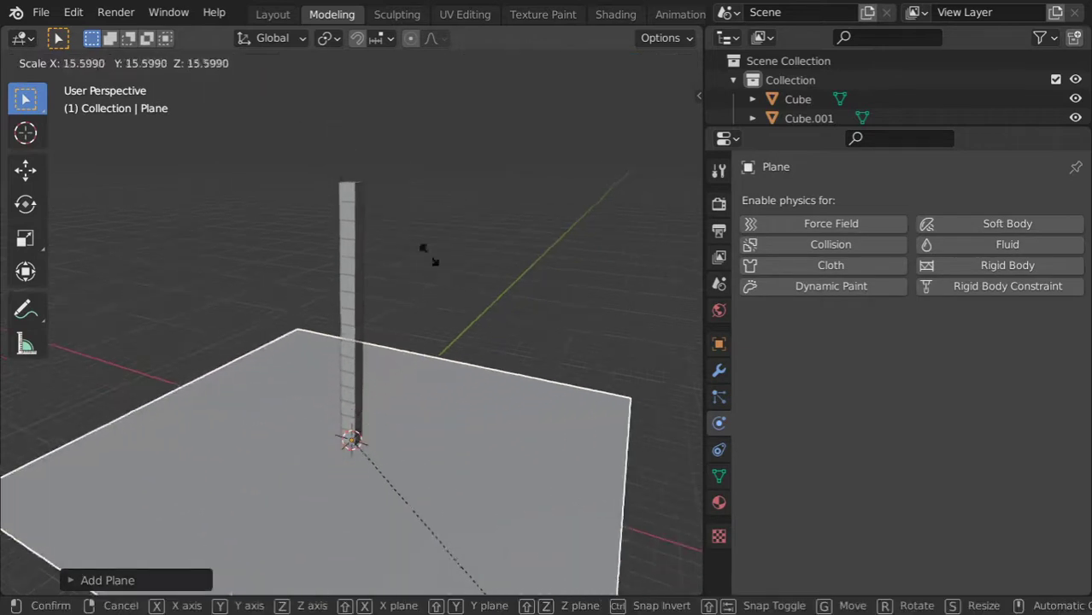
pyautogui.click(427, 254)
# Apply scale to all objects, then apply rotation and scale to the ground plane
pyautogui.press('a')
pyautogui.hotkey('ctrl', 'a')
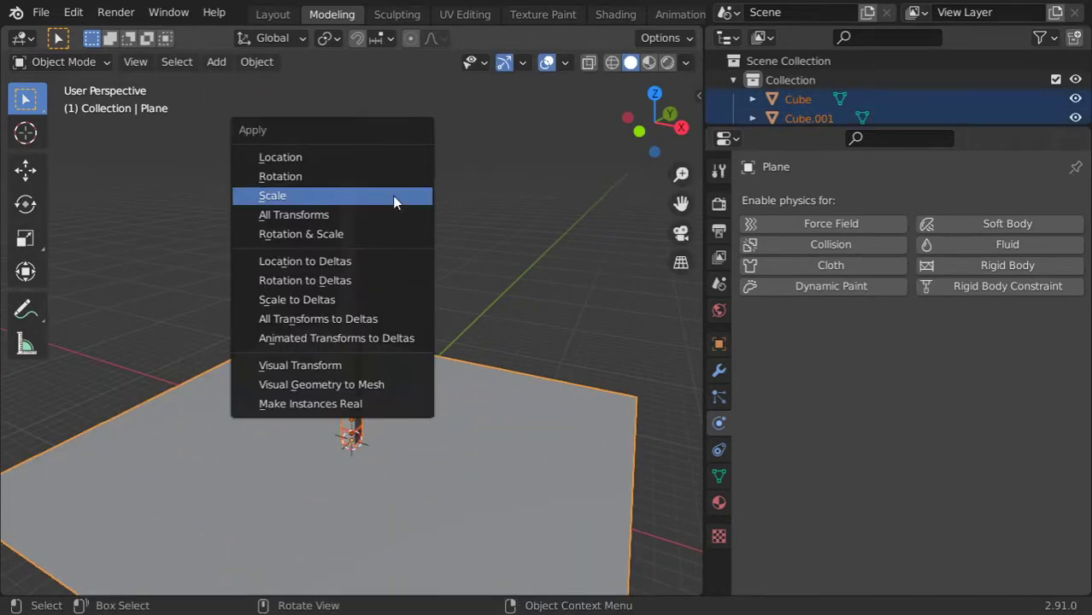
pyautogui.click(392, 196)
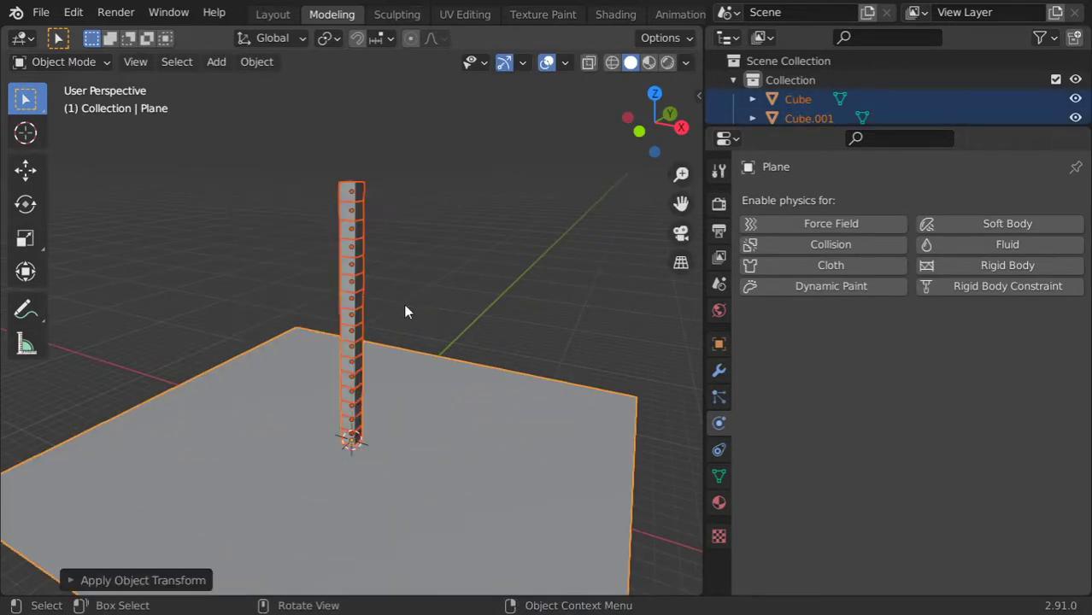
pyautogui.click(496, 448)
pyautogui.hotkey('ctrl', 'a')
pyautogui.click(470, 424)
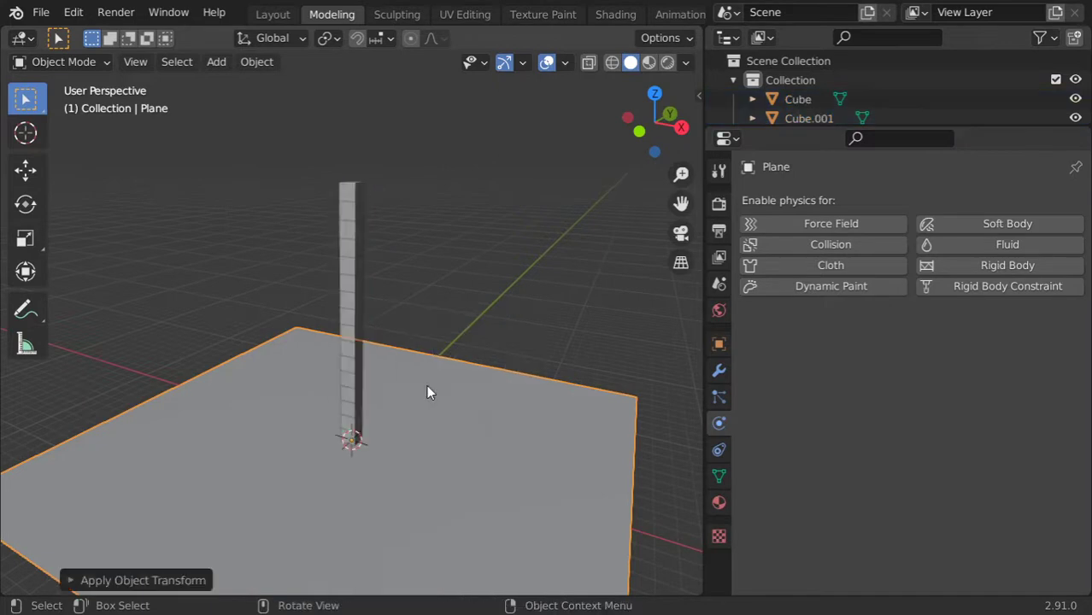
# Make the ground plane a Passive rigid body and play to test it
pyautogui.click(1029, 263)
pyautogui.click(917, 342)
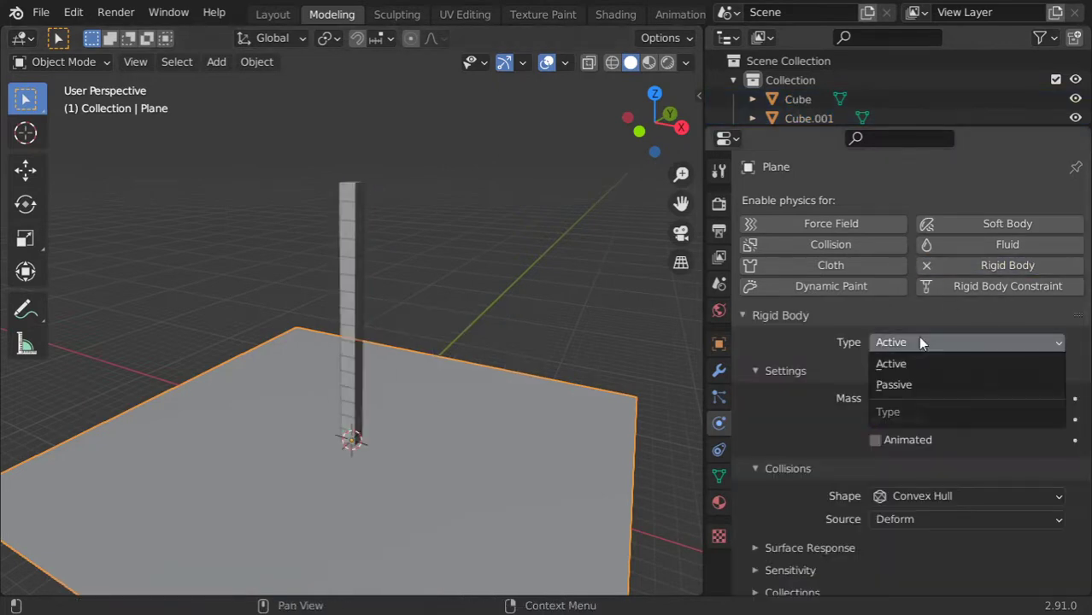
pyautogui.click(893, 382)
pyautogui.press('space')
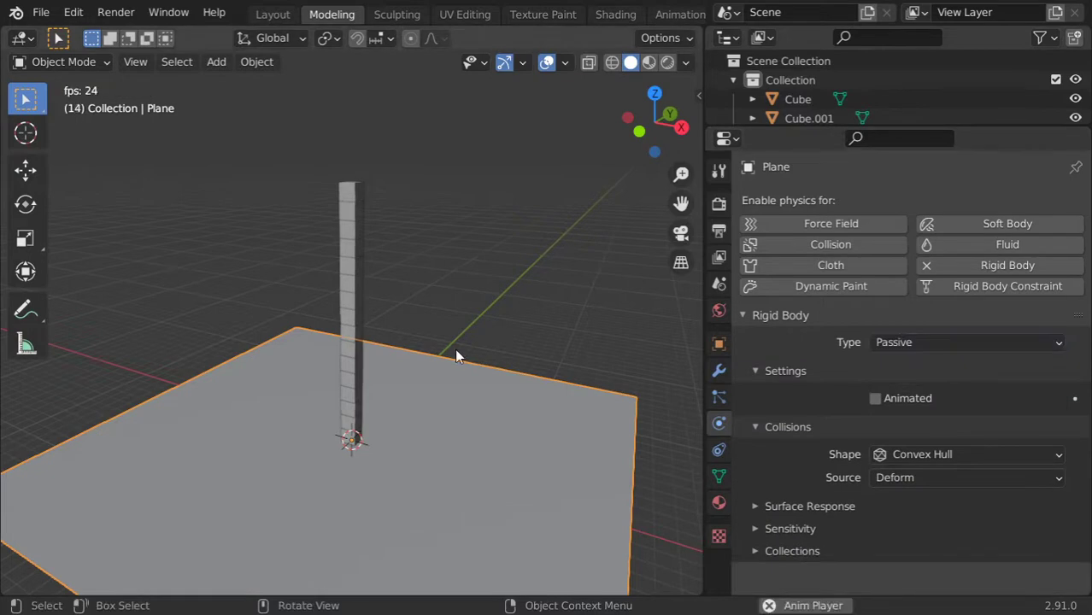
# In the Layout workspace, watch the simulation, rewind, and place the 3D cursor right of the column
pyautogui.click(273, 14)
pyautogui.scroll(-2, 493, 297)
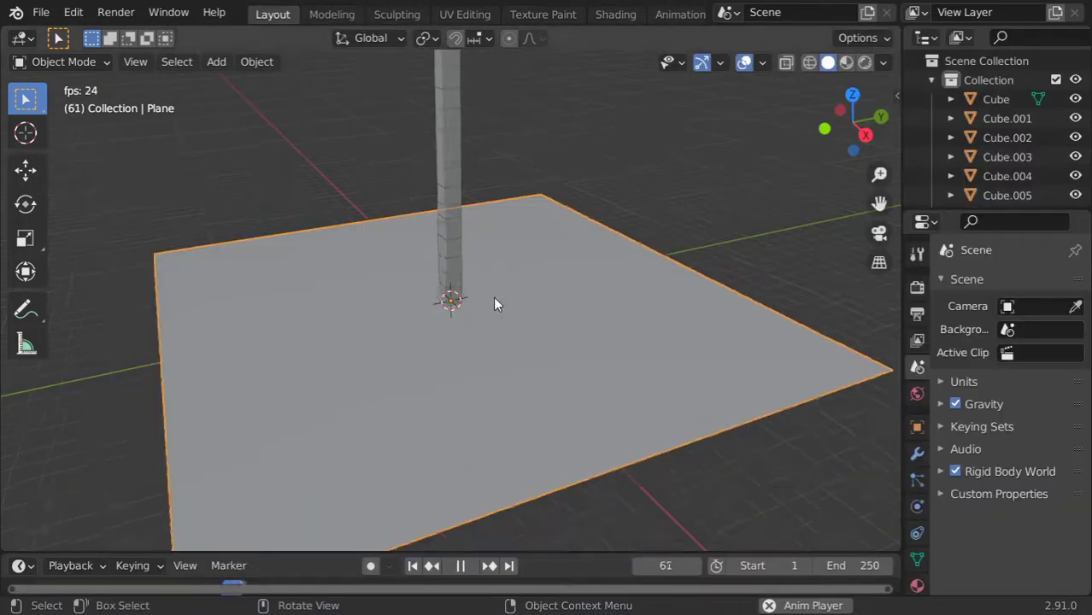
pyautogui.moveTo(493, 297)
pyautogui.mouseDown(button='middle')
pyautogui.moveTo(559, 282)
pyautogui.moveTo(485, 279)
pyautogui.mouseUp(button='middle')
pyautogui.press('KP_1')
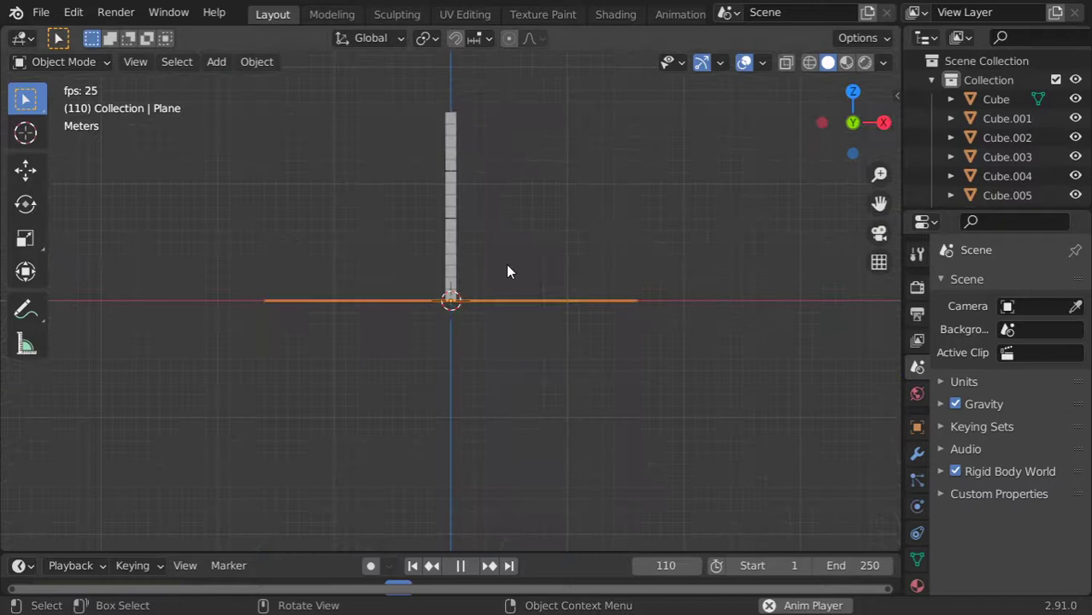
pyautogui.press('Escape')
pyautogui.click(545, 201)
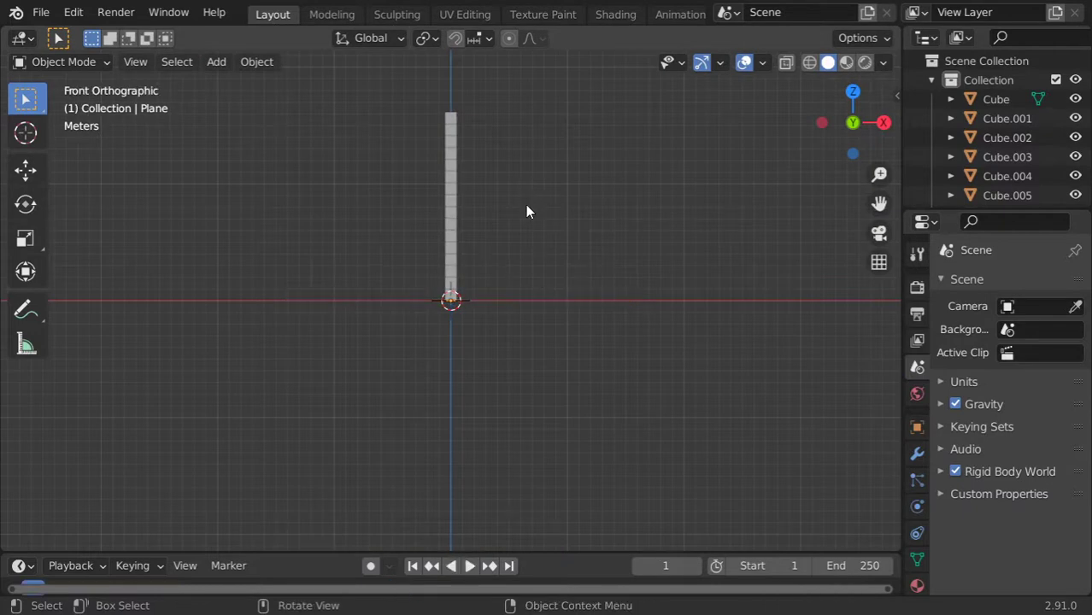
pyautogui.keyDown('shift'); pyautogui.rightClick(526, 204); pyautogui.keyUp('shift')
# Add a cone at the 3D cursor and rotate it 90 degrees
pyautogui.hotkey('shift', 'a')
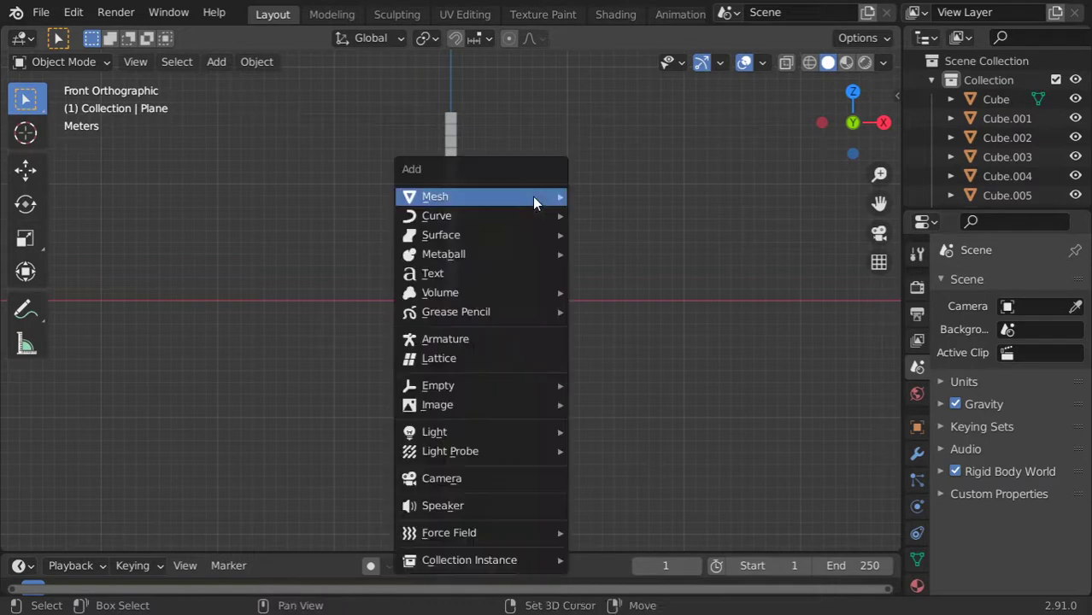
pyautogui.moveTo(532, 197)
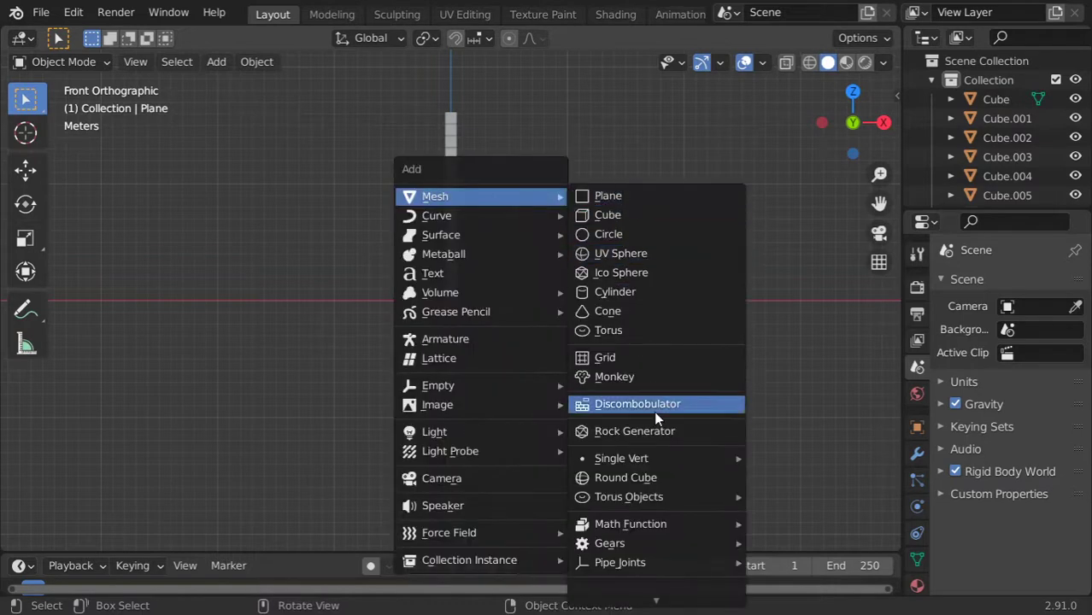
pyautogui.moveTo(692, 460)
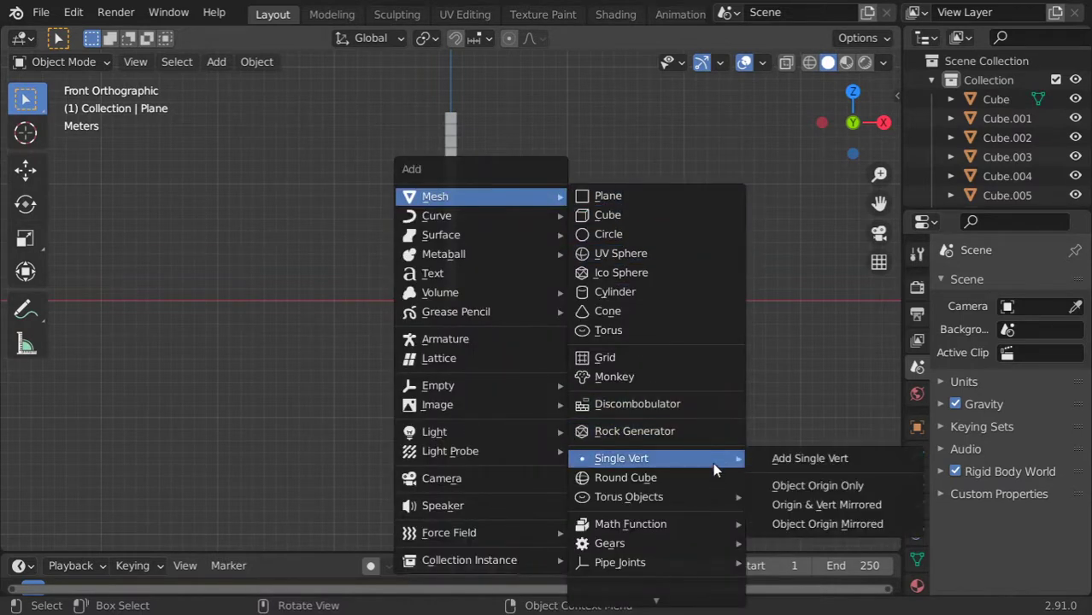
pyautogui.click(610, 311)
pyautogui.write('r')
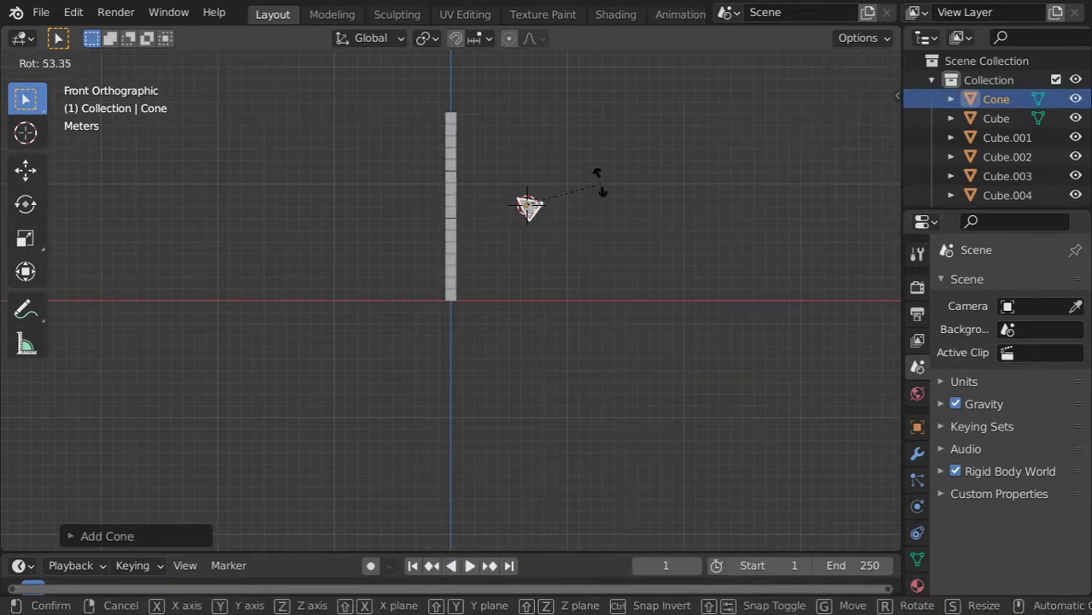
pyautogui.write('90')
pyautogui.press('Return')
# In Edit Mode, select the whole cone mesh and shrink it to about half size
pyautogui.scroll(2, 595, 236)
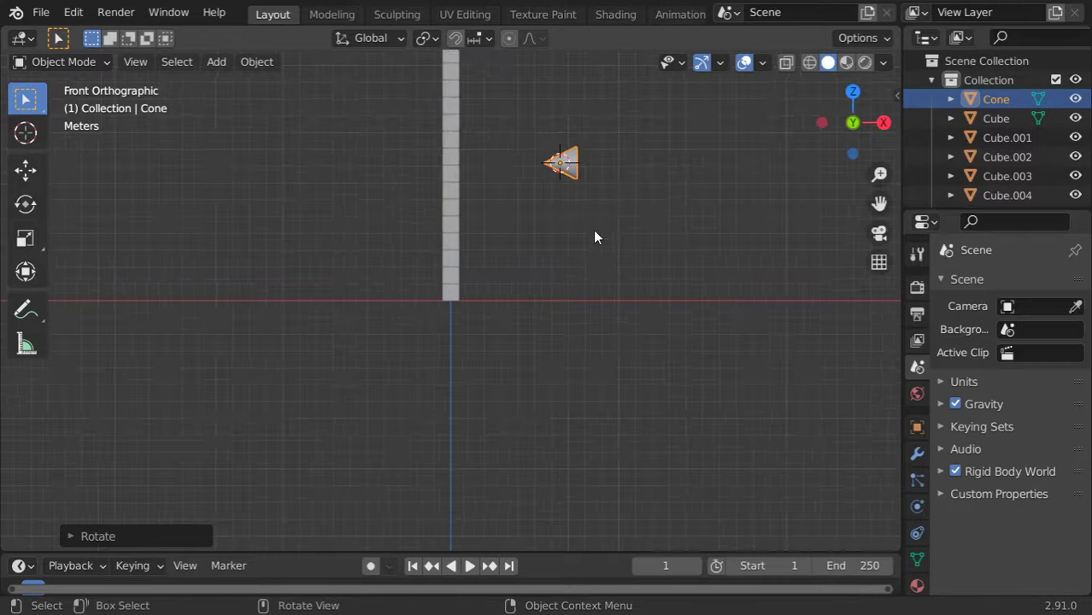
pyautogui.press('Tab')
pyautogui.keyDown('shift'); pyautogui.moveTo(607, 177); pyautogui.dragTo(590, 222, button='middle'); pyautogui.keyUp('shift')
pyautogui.scroll(3, 503, 214)
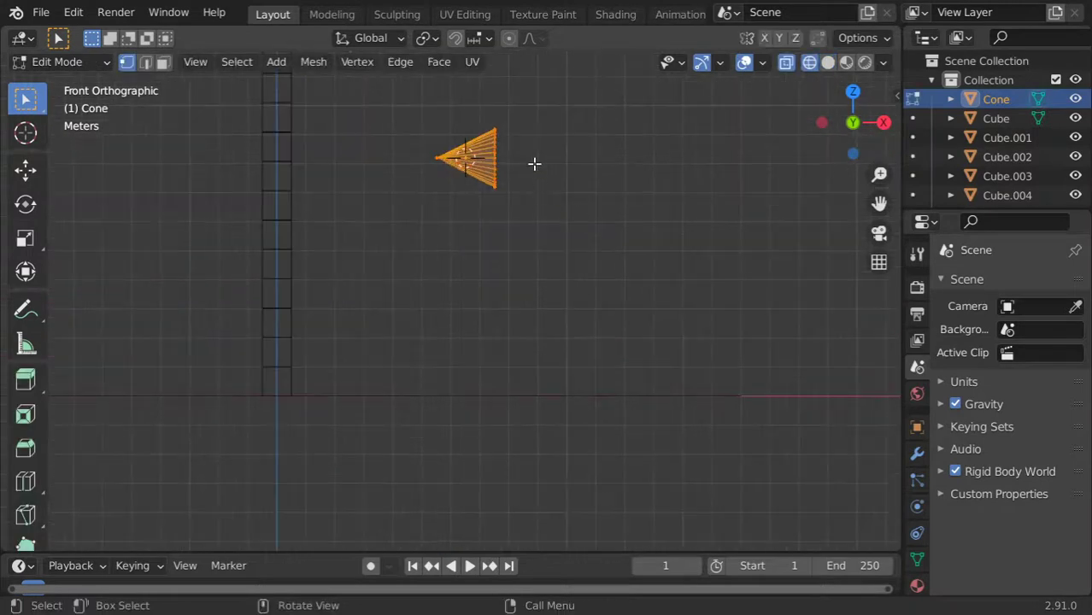
pyautogui.hotkey('alt', 'a')
pyautogui.press('b')
pyautogui.moveTo(517, 122); pyautogui.dragTo(435, 236)
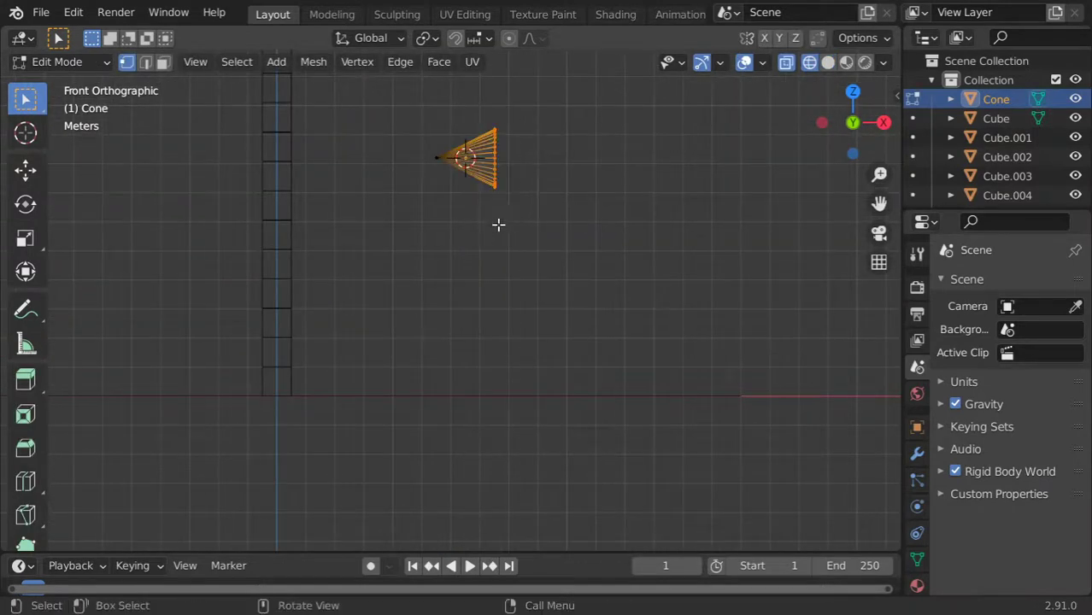
pyautogui.press('s')
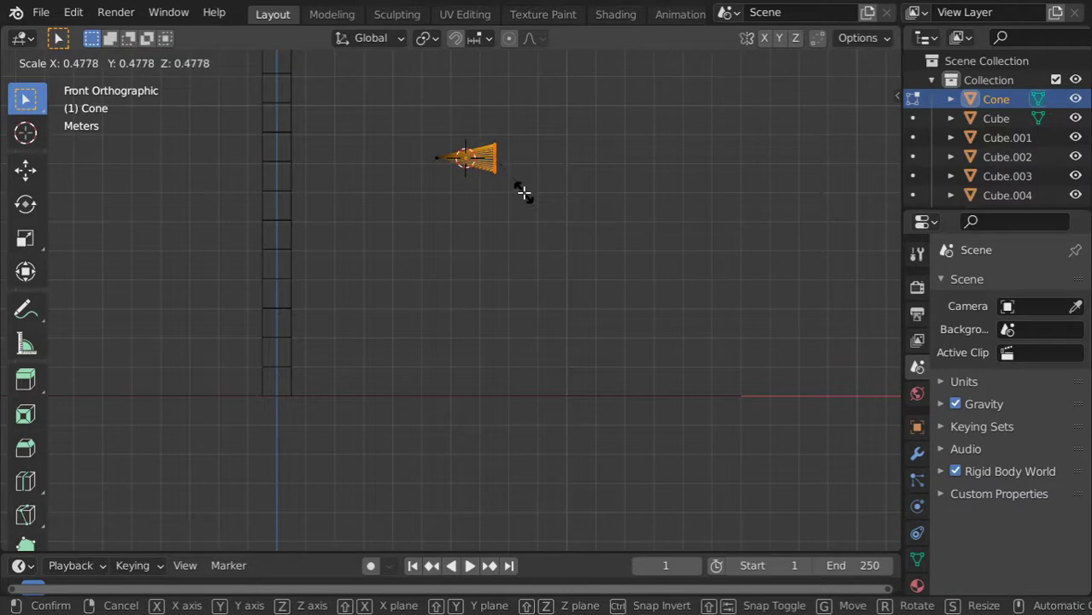
pyautogui.click(523, 193)
# Nudge the cone along X and extrude its base about 2.45 m along X into a body
pyautogui.press('g')
pyautogui.press('x')
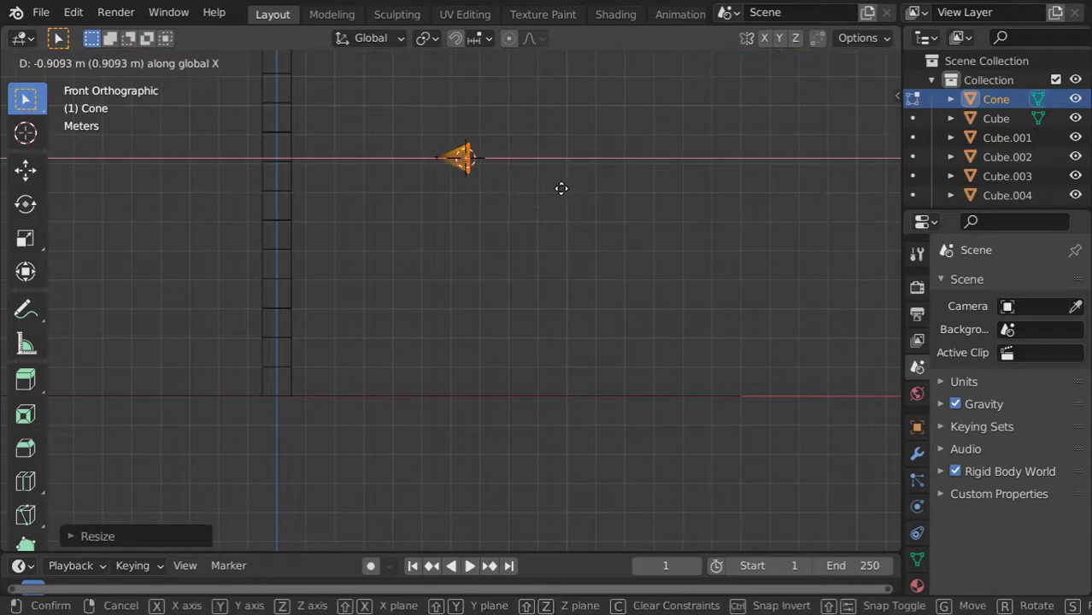
pyautogui.click(572, 190)
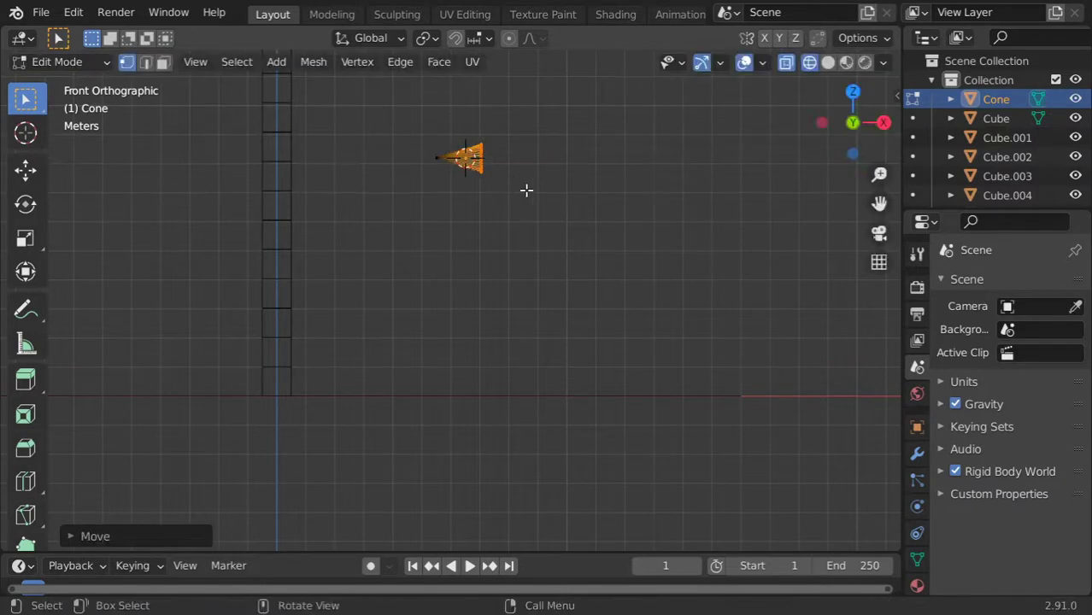
pyautogui.press('e')
pyautogui.press('x')
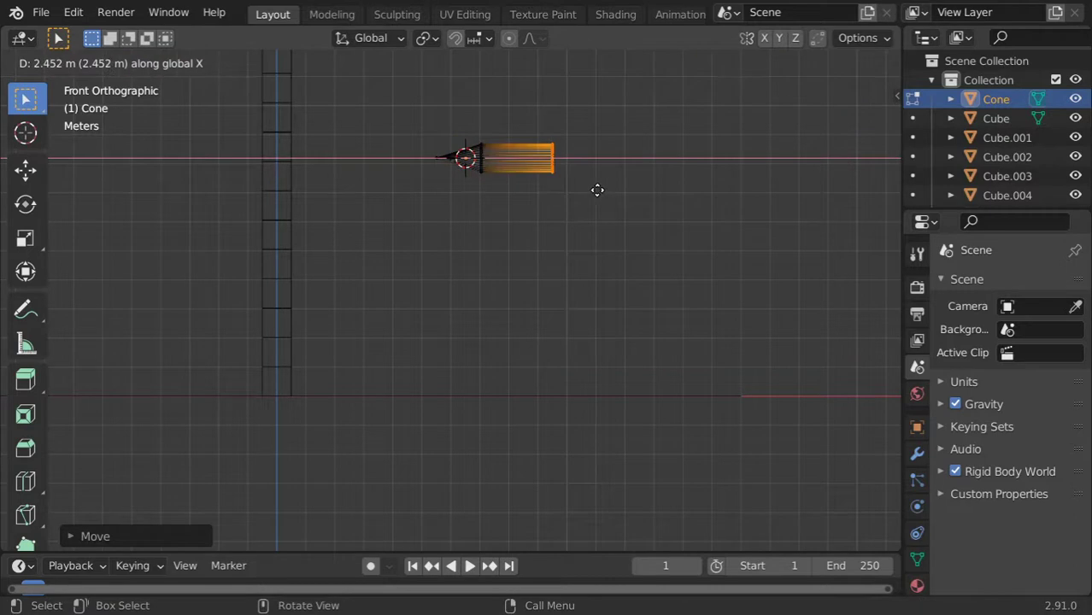
pyautogui.click(597, 190)
# Recentre and orbit the view on the bullet and switch to solid shading
pyautogui.keyDown('shift'); pyautogui.moveTo(598, 189); pyautogui.dragTo(506, 200, button='middle'); pyautogui.keyUp('shift')
pyautogui.press('z')
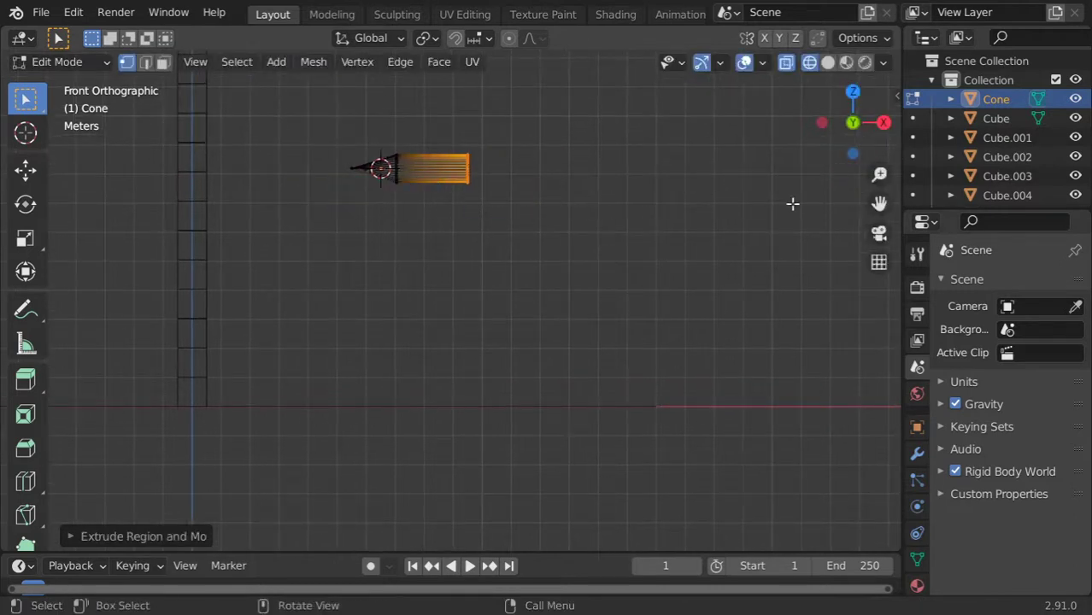
pyautogui.moveTo(793, 204)
pyautogui.mouseDown(button='middle')
pyautogui.moveTo(512, 273)
pyautogui.moveTo(535, 241)
pyautogui.mouseUp(button='middle')
pyautogui.hotkey('shift', 'z')
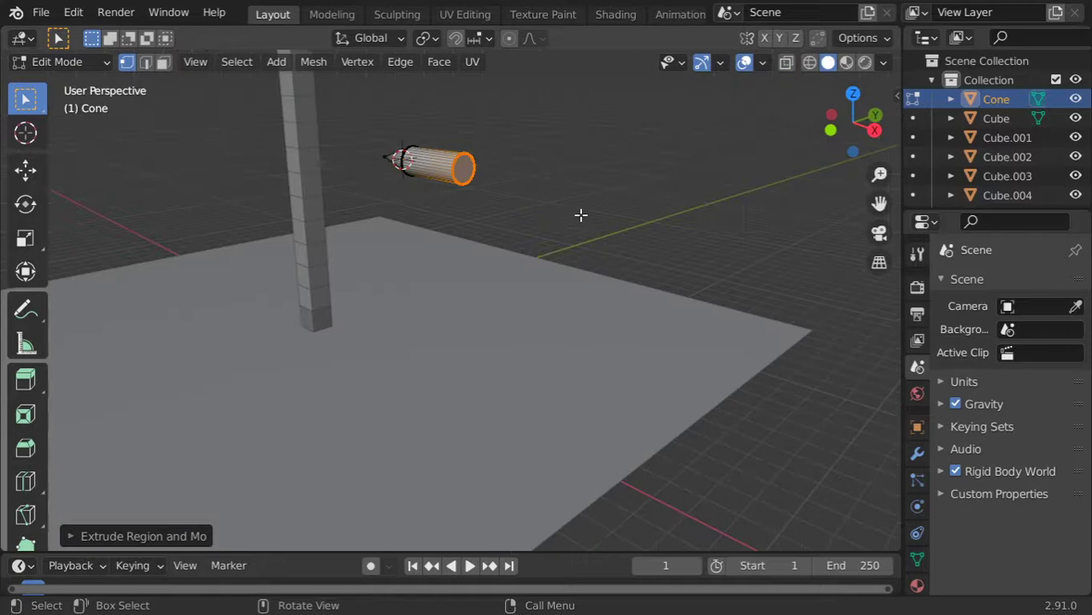
# Cut an edge loop near the rear, bevel it into a band, and push it inward as a groove
pyautogui.moveTo(580, 215); pyautogui.dragTo(475, 225, button='middle')
pyautogui.hotkey('ctrl', 'r')
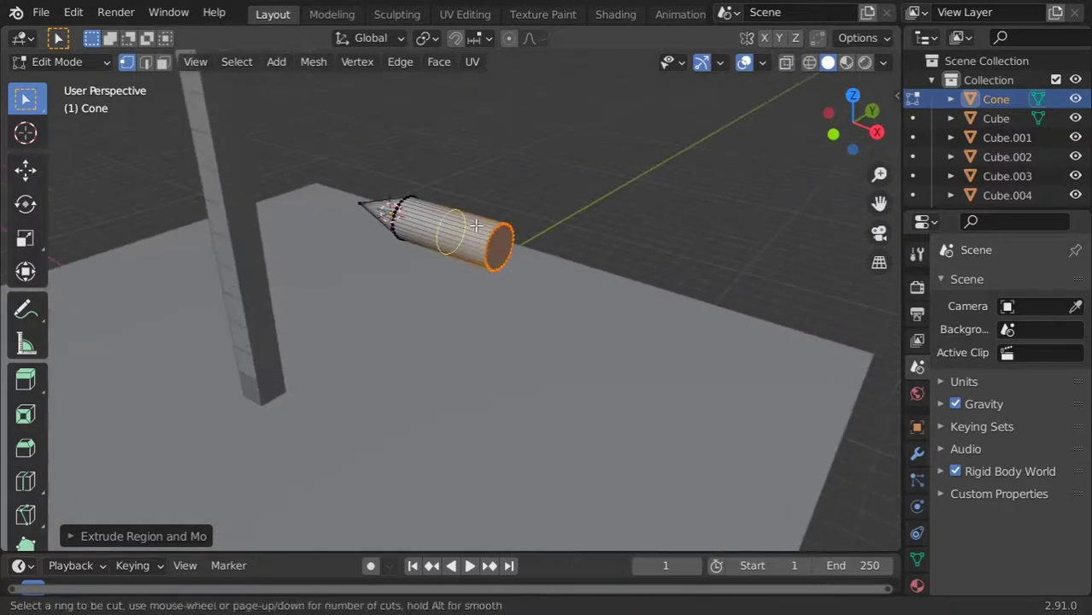
pyautogui.click(476, 224)
pyautogui.click(510, 240)
pyautogui.hotkey('ctrl', 'b')
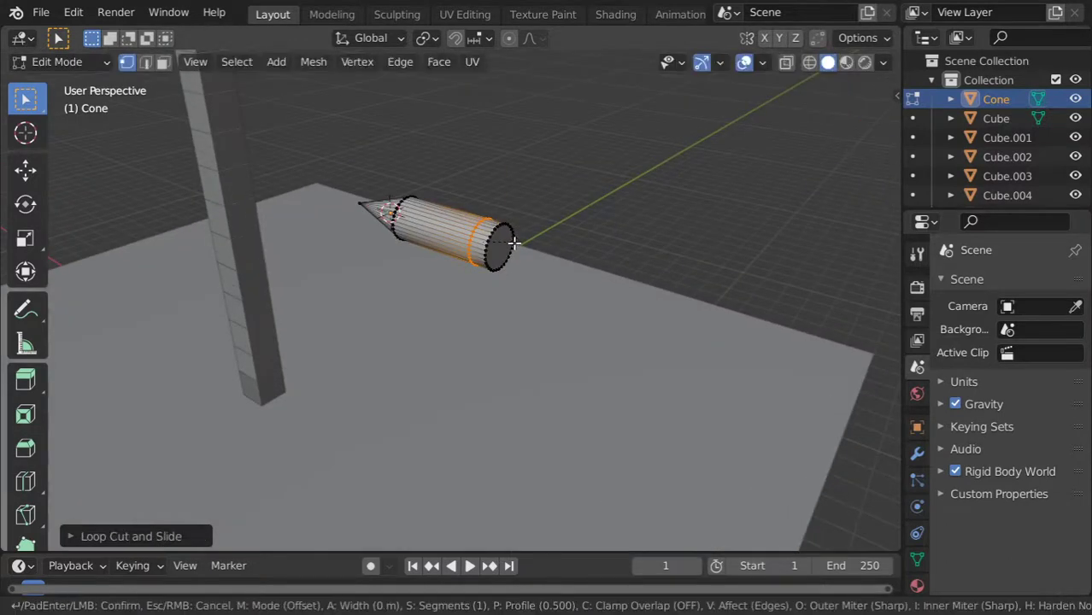
pyautogui.click(516, 248)
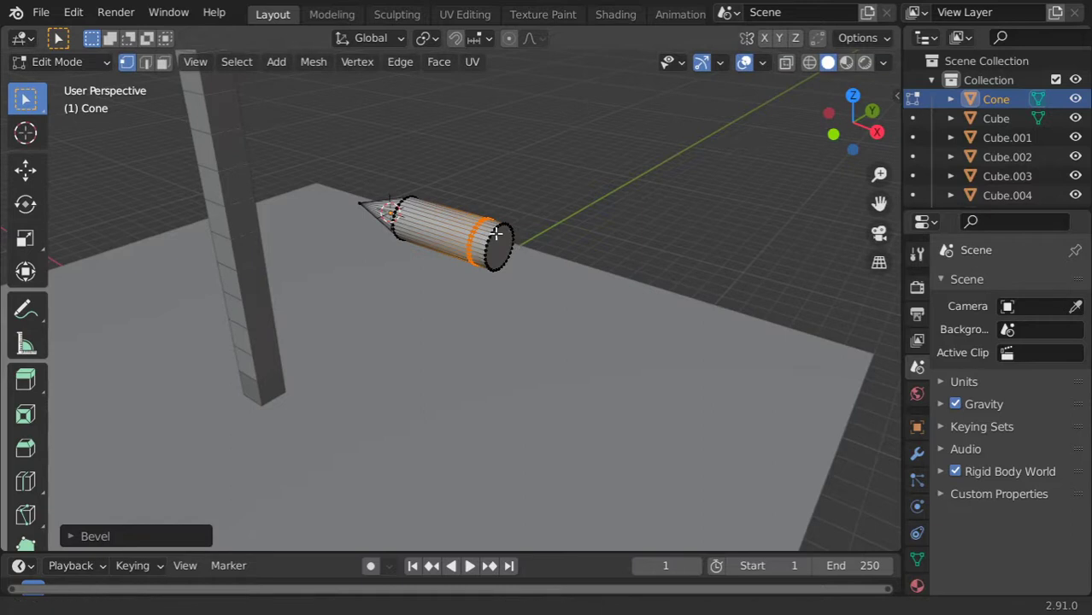
pyautogui.scroll(4, 439, 269)
pyautogui.press('e')
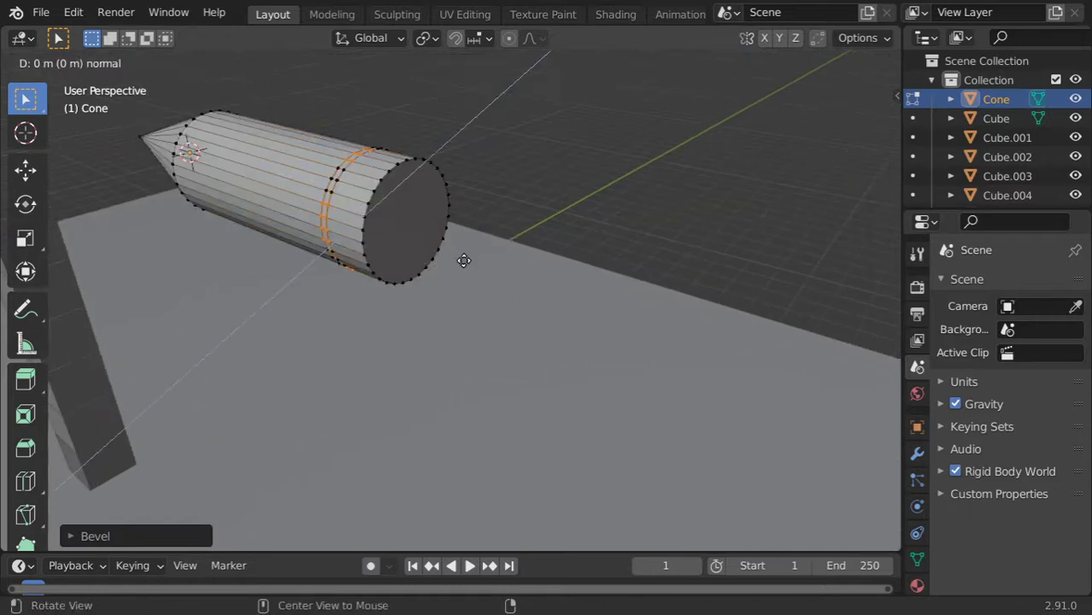
pyautogui.rightClick(458, 254)
pyautogui.hotkey('alt', 's')
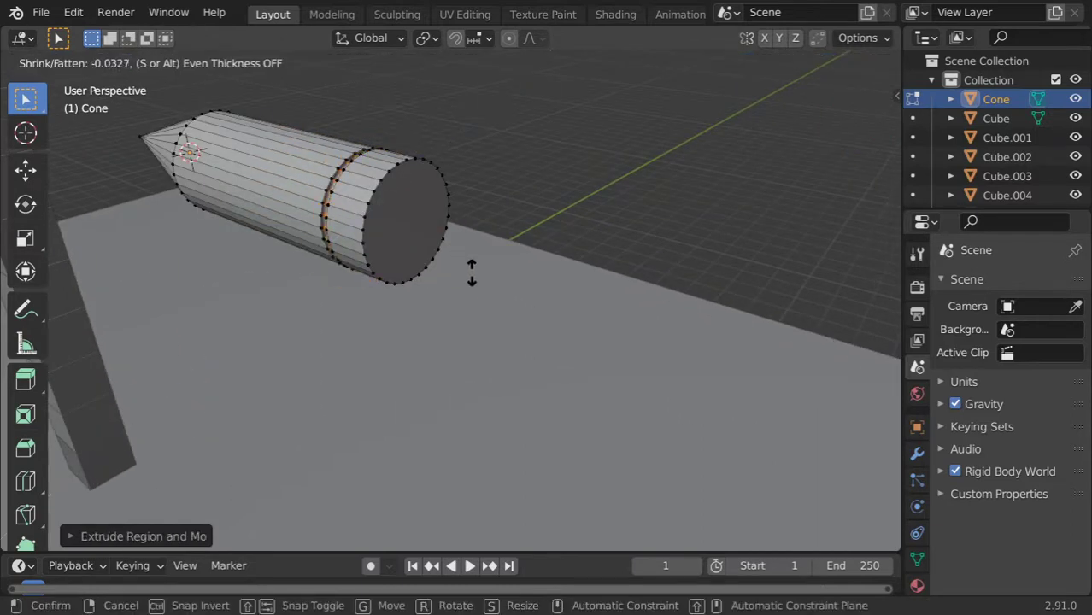
pyautogui.click(500, 287)
# Inset the flat rear end cap, extrude its rim ring, and return to Object Mode
pyautogui.press('3')
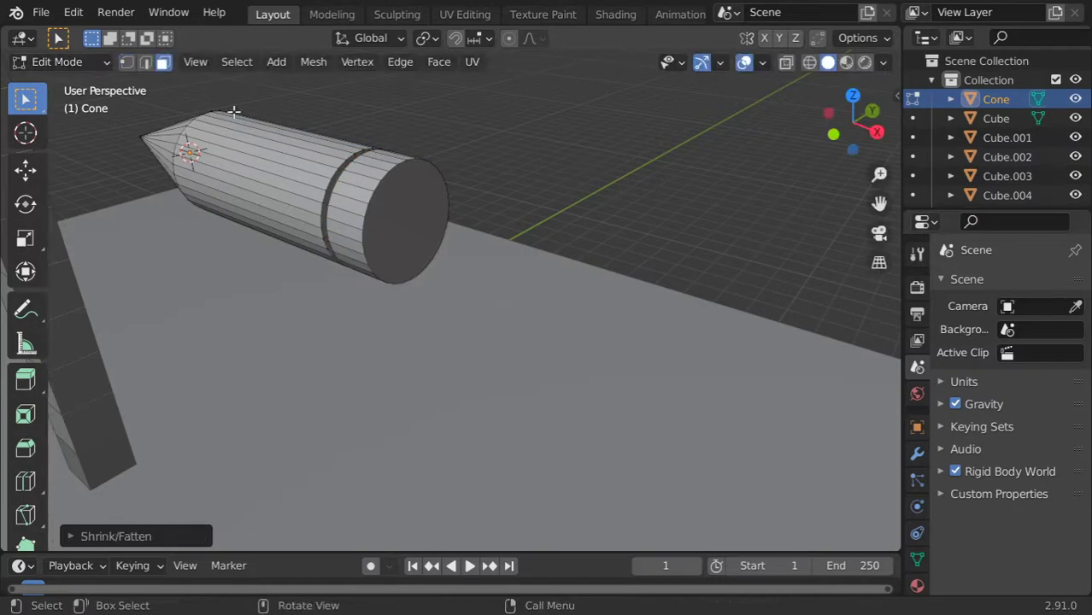
pyautogui.click(397, 196)
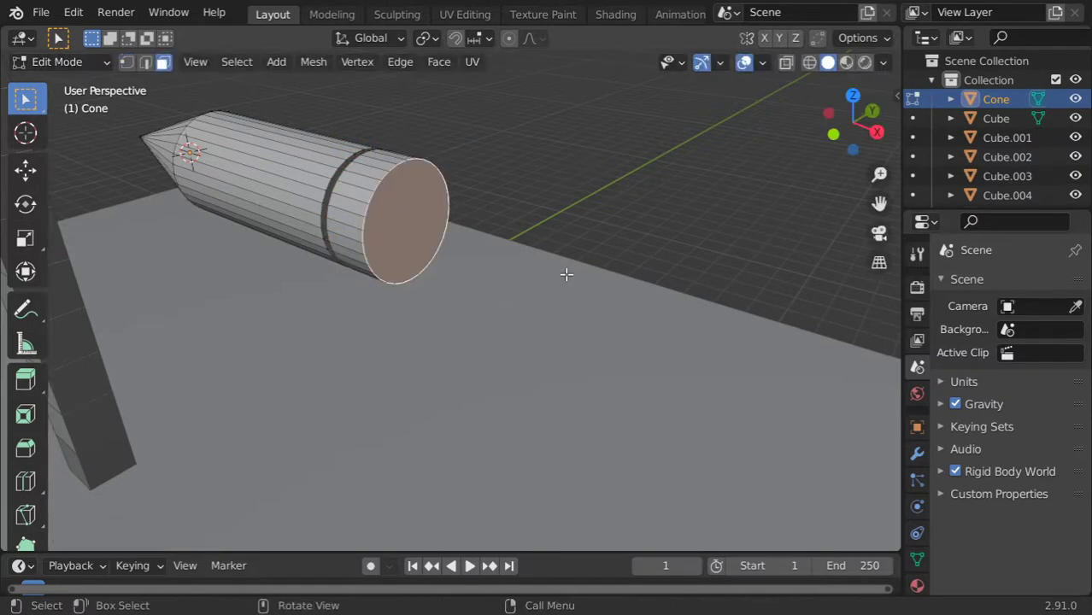
pyautogui.press('i')
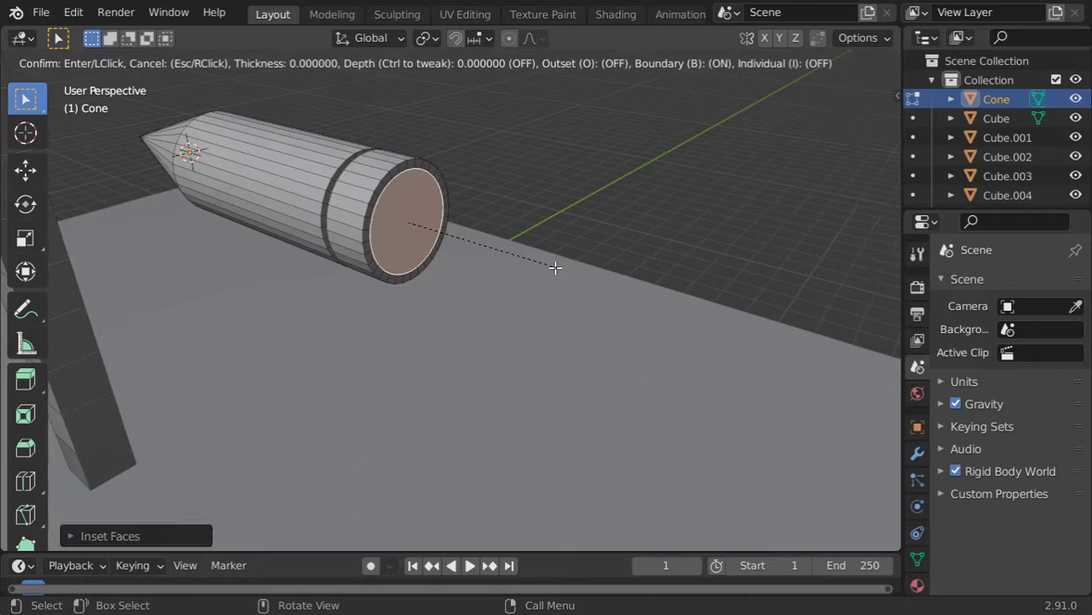
pyautogui.click(551, 266)
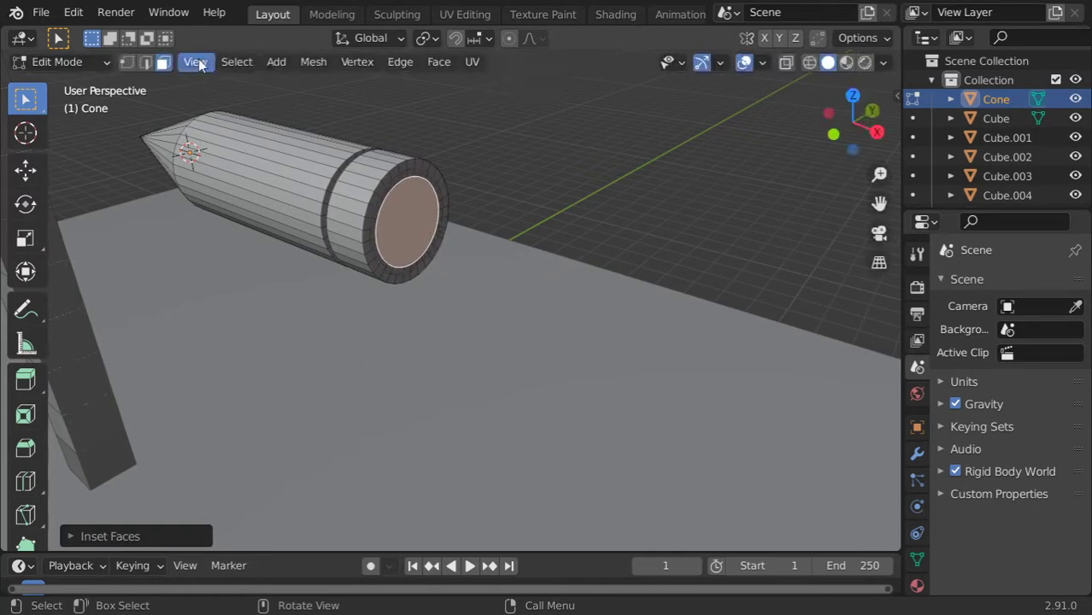
pyautogui.keyDown('alt'); pyautogui.click(400, 176); pyautogui.keyUp('alt')
pyautogui.scroll(3, 492, 236)
pyautogui.press('e')
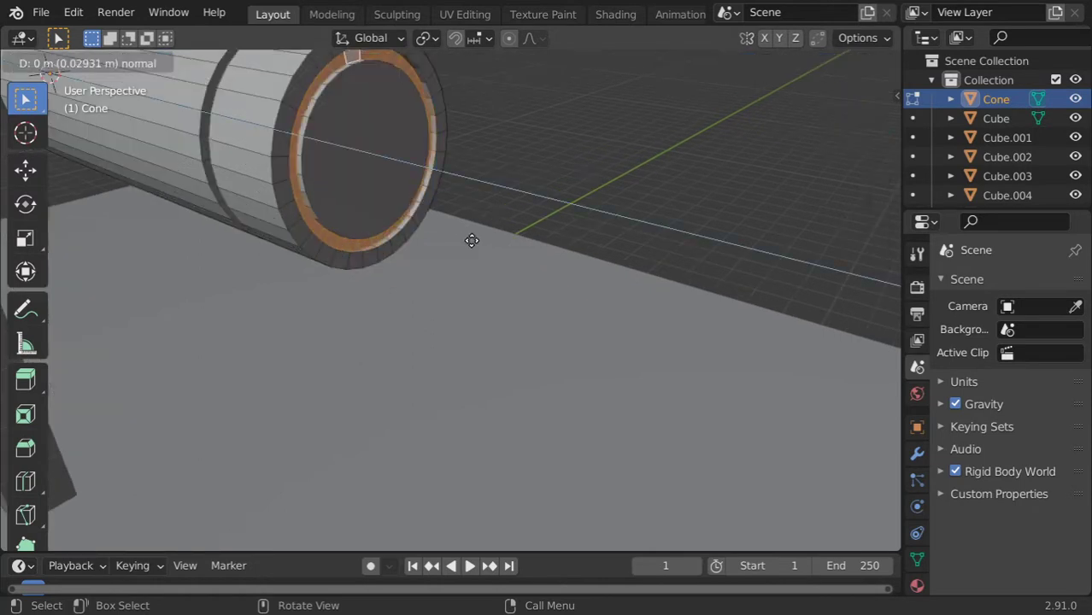
pyautogui.press('Escape')
pyautogui.press('Tab')
pyautogui.scroll(-6, 427, 218)
pyautogui.moveTo(383, 199)
pyautogui.mouseDown(button='middle')
pyautogui.moveTo(459, 220)
pyautogui.moveTo(446, 217)
pyautogui.mouseUp(button='middle')
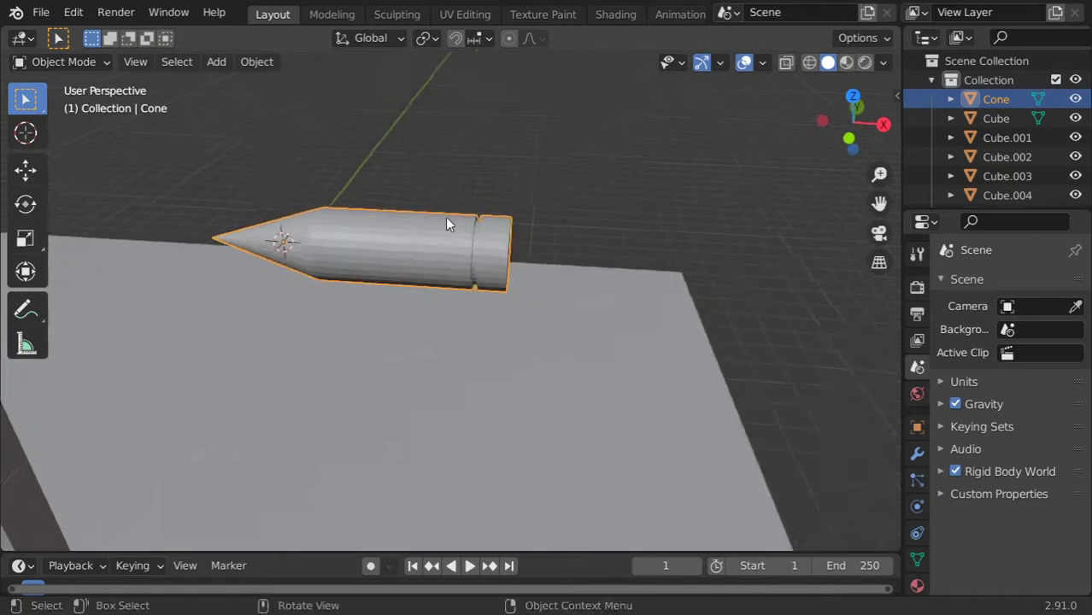
# Apply Shade Smooth to the bullet
pyautogui.rightClick(444, 218)
pyautogui.click(444, 218)
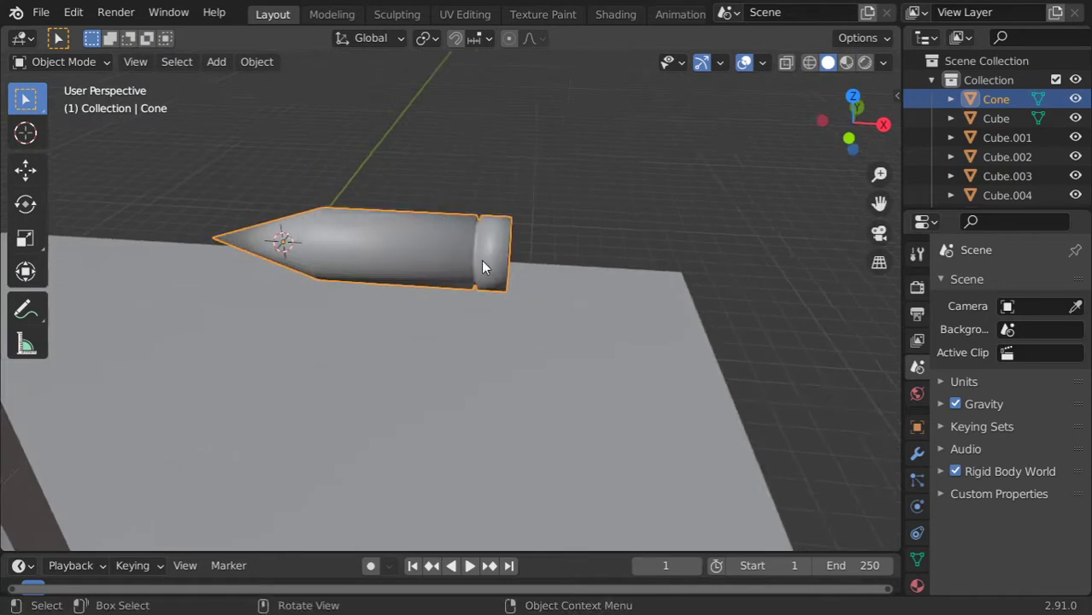
pyautogui.press('ctrl+KP_3')
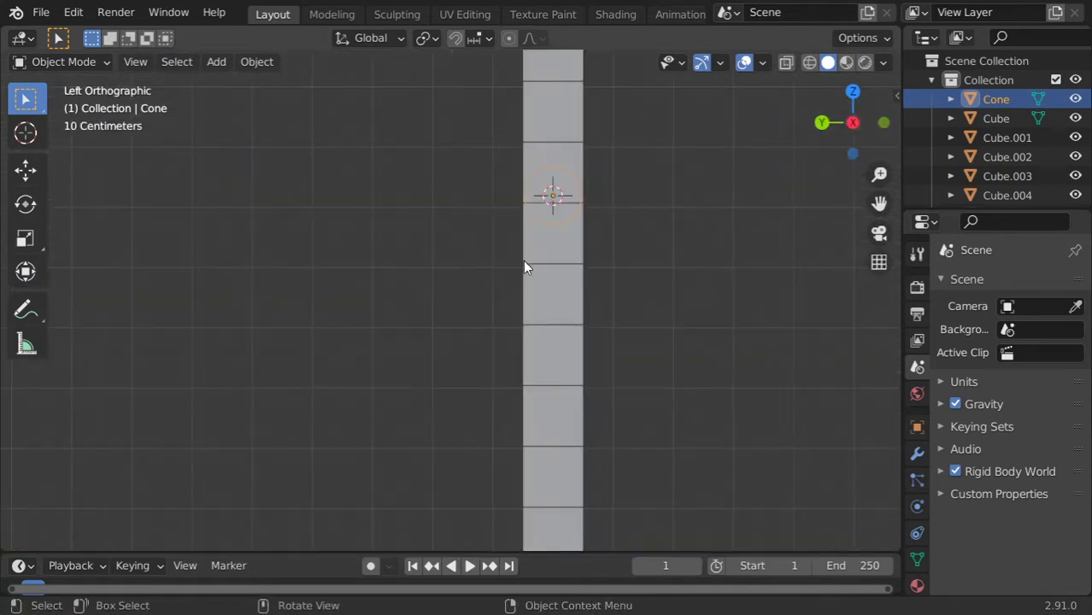
pyautogui.moveTo(526, 263); pyautogui.dragTo(466, 282, button='middle')
# Add a Subdivision Surface modifier to the bullet in the Modifier properties
pyautogui.click(917, 453)
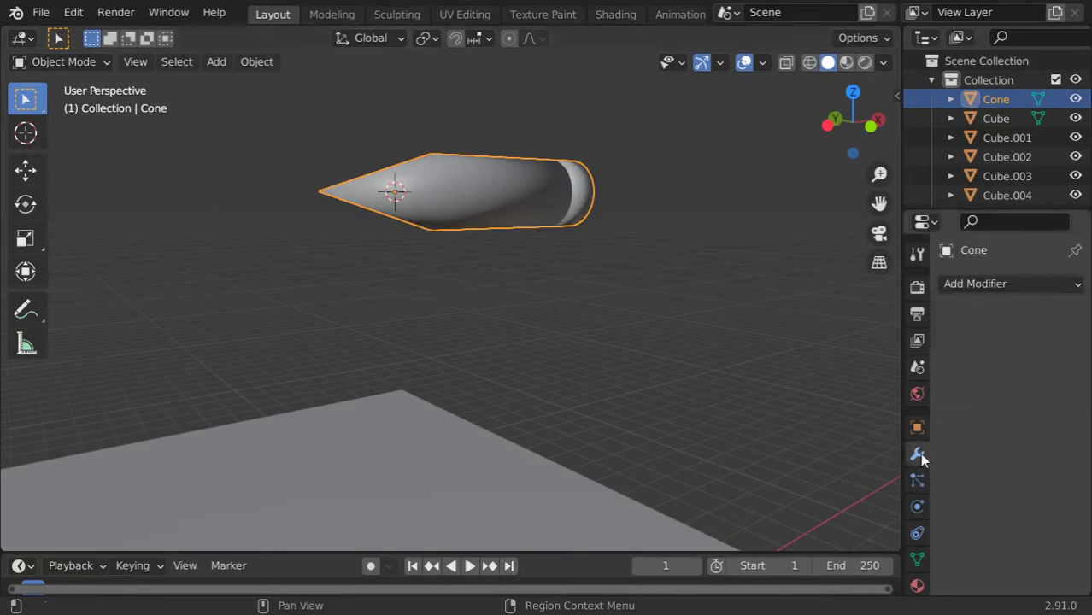
pyautogui.click(988, 285)
pyautogui.scroll(-3, 712, 506)
pyautogui.scroll(2, 712, 506)
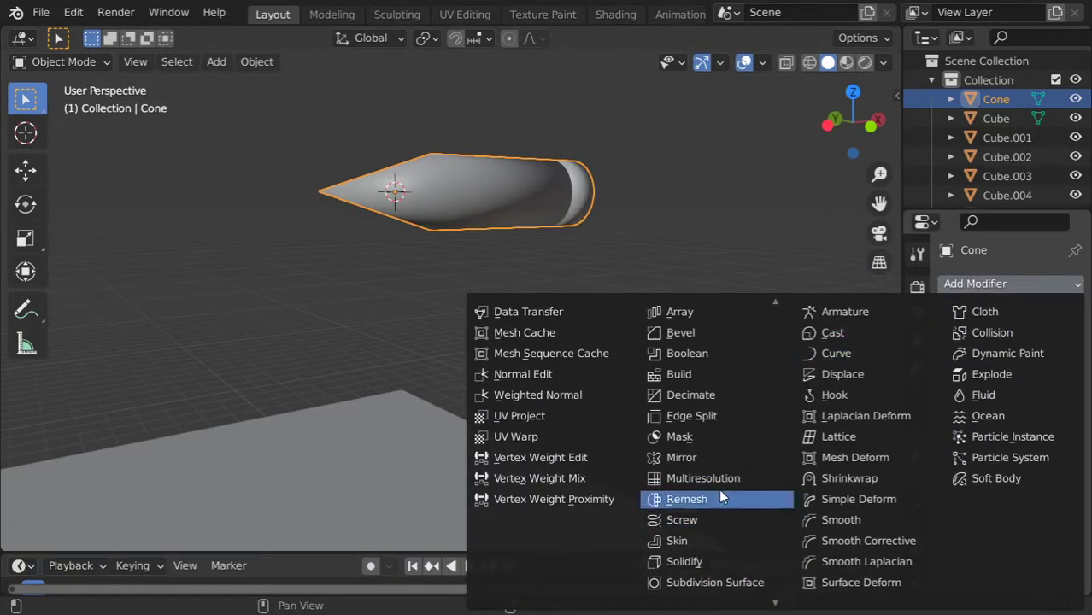
pyautogui.scroll(-2, 735, 539)
pyautogui.click(735, 551)
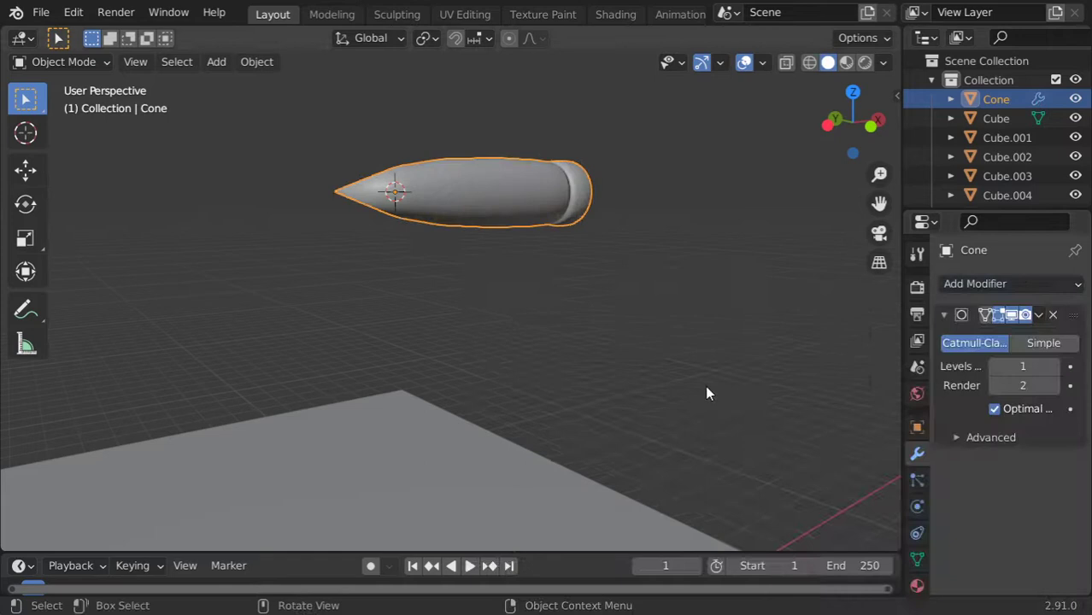
pyautogui.moveTo(705, 385); pyautogui.dragTo(610, 390, button='middle')
# In Edit Mode, add an edge loop near the tip and slide it along X
pyautogui.press('Tab')
pyautogui.moveTo(405, 293); pyautogui.dragTo(551, 288, button='middle')
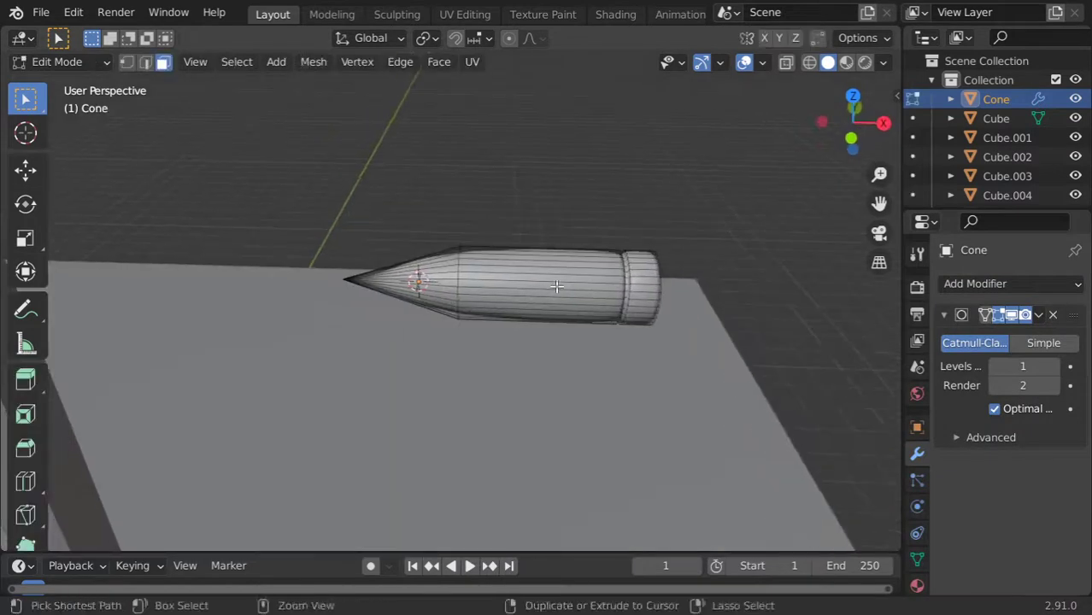
pyautogui.hotkey('ctrl', 'r')
pyautogui.click(538, 286)
pyautogui.click(461, 294)
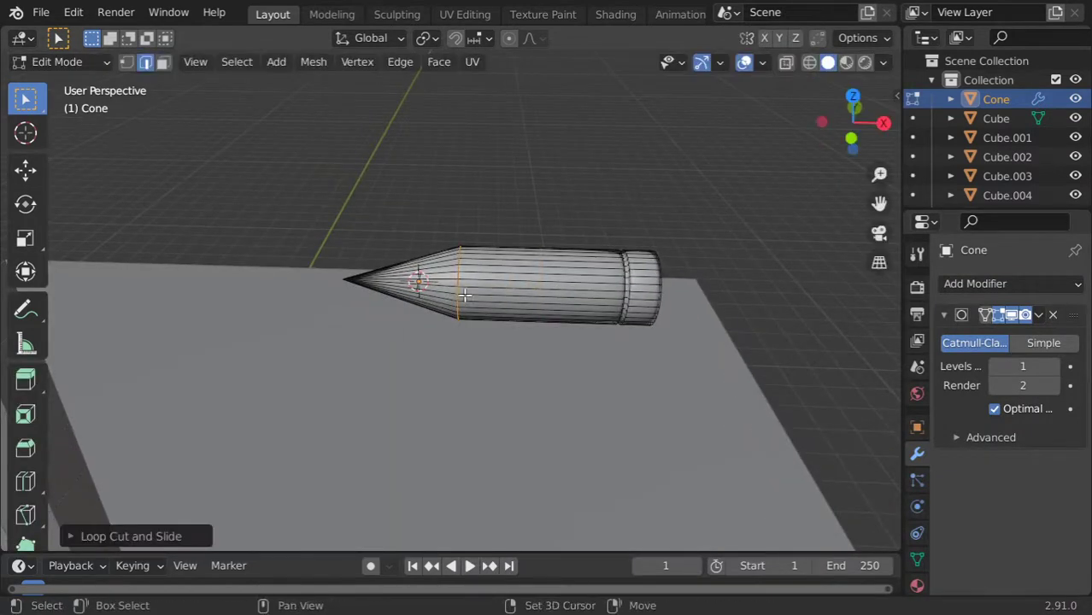
pyautogui.press('g')
pyautogui.press('x')
pyautogui.click(526, 295)
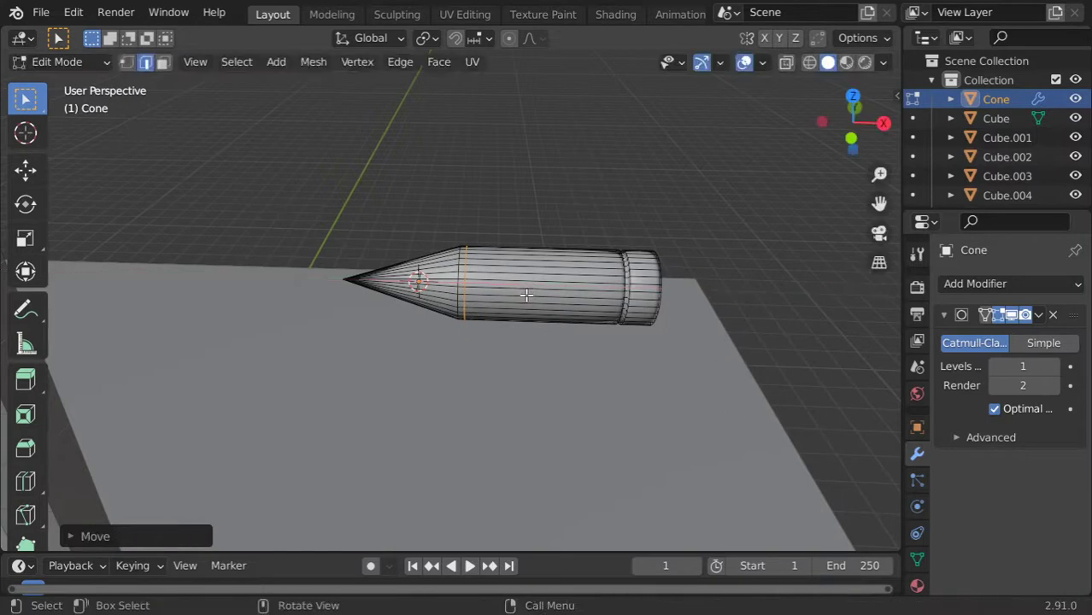
pyautogui.press('Tab')
pyautogui.scroll(-5, 526, 294)
pyautogui.moveTo(529, 298); pyautogui.dragTo(457, 301, button='middle')
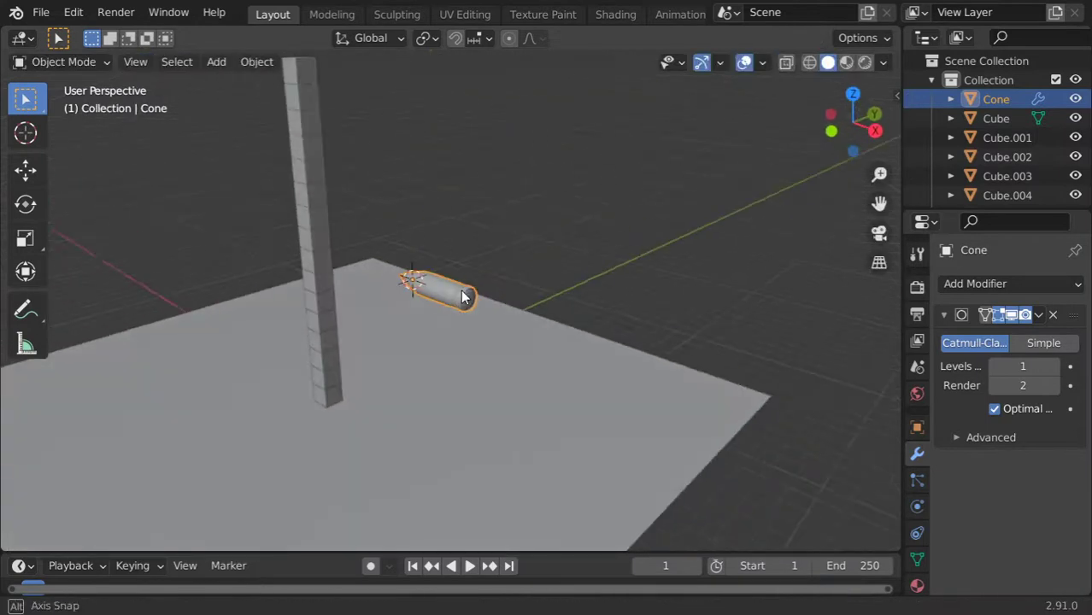
# Switch to front orthographic view and enlarge the timeline to show frame numbers
pyautogui.moveTo(462, 297); pyautogui.dragTo(463, 300, button='middle')
pyautogui.press('KP_1')
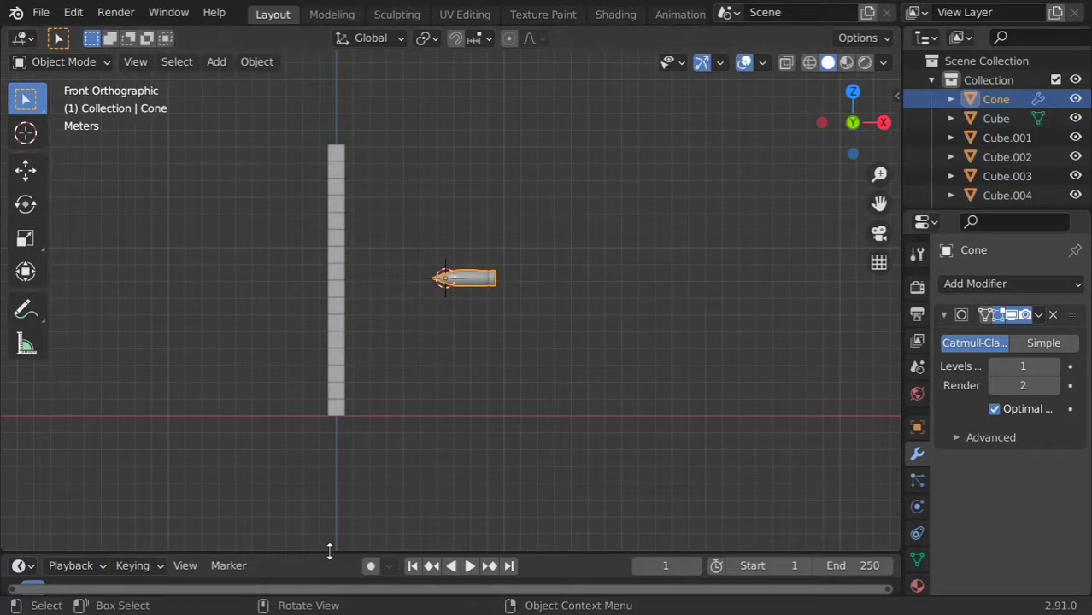
pyautogui.moveTo(330, 553); pyautogui.dragTo(328, 479)
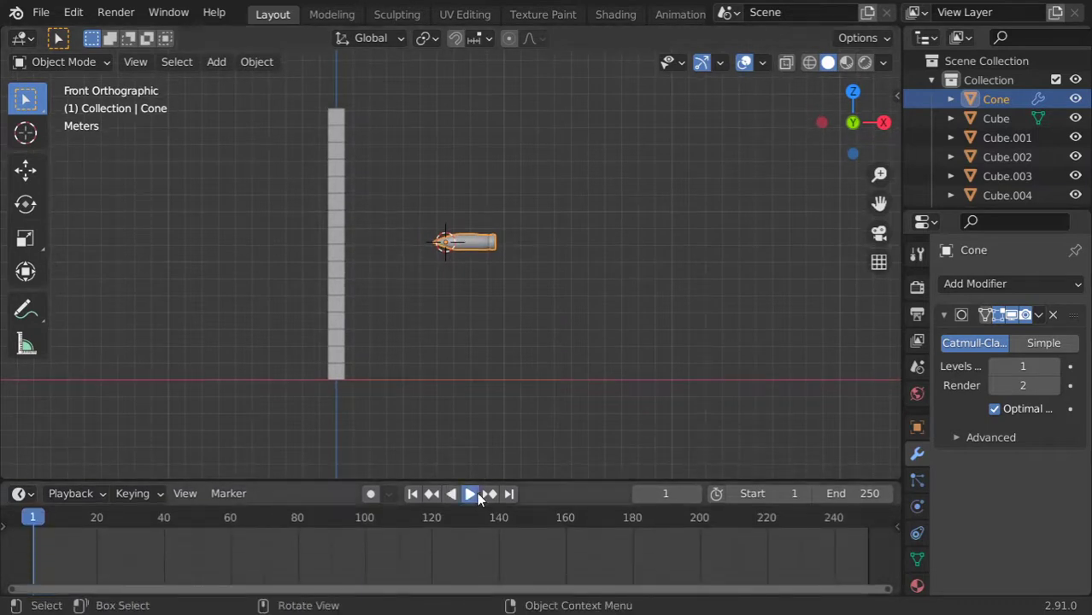
# Play the animation, test-move the cone along X, then cancel the move
pyautogui.click(469, 493)
pyautogui.press('g')
pyautogui.press('x')
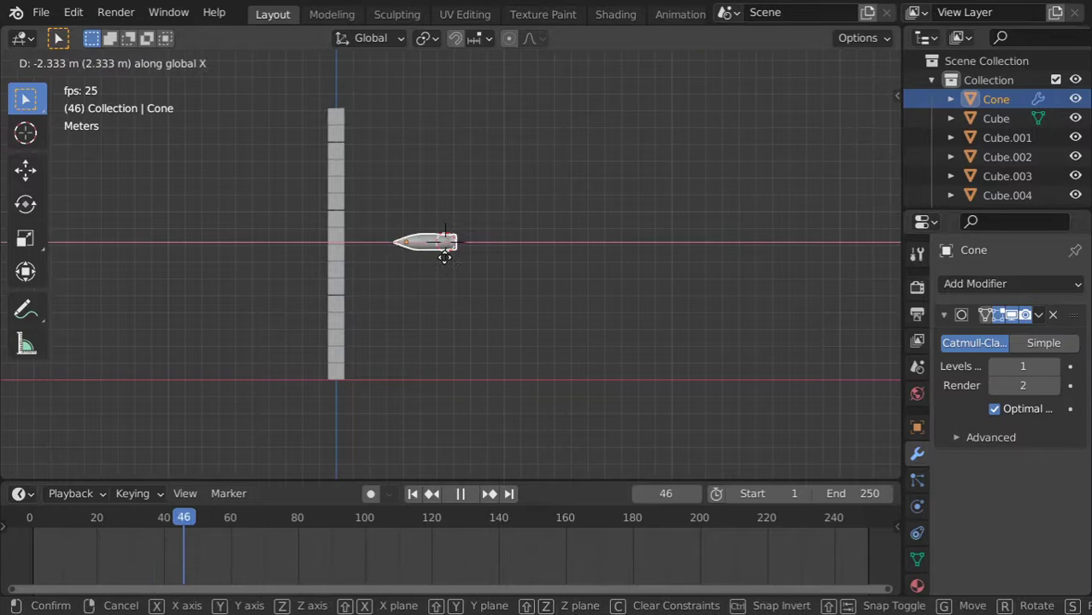
pyautogui.rightClick(425, 280)
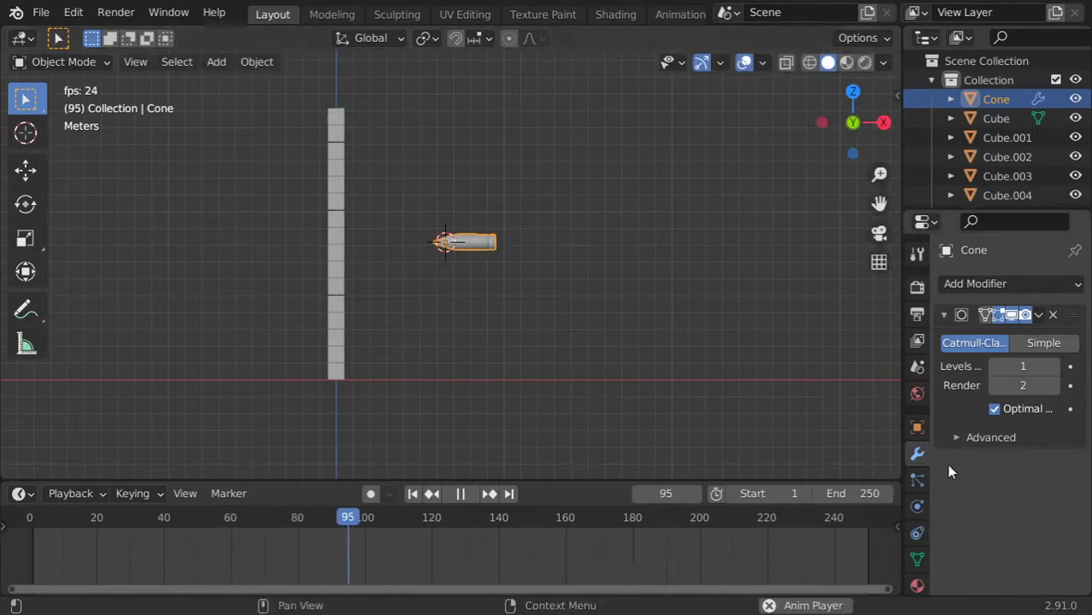
# Enable Rigid Body physics on the cone and set its Type to Passive
pyautogui.press('Escape')
pyautogui.click(918, 506)
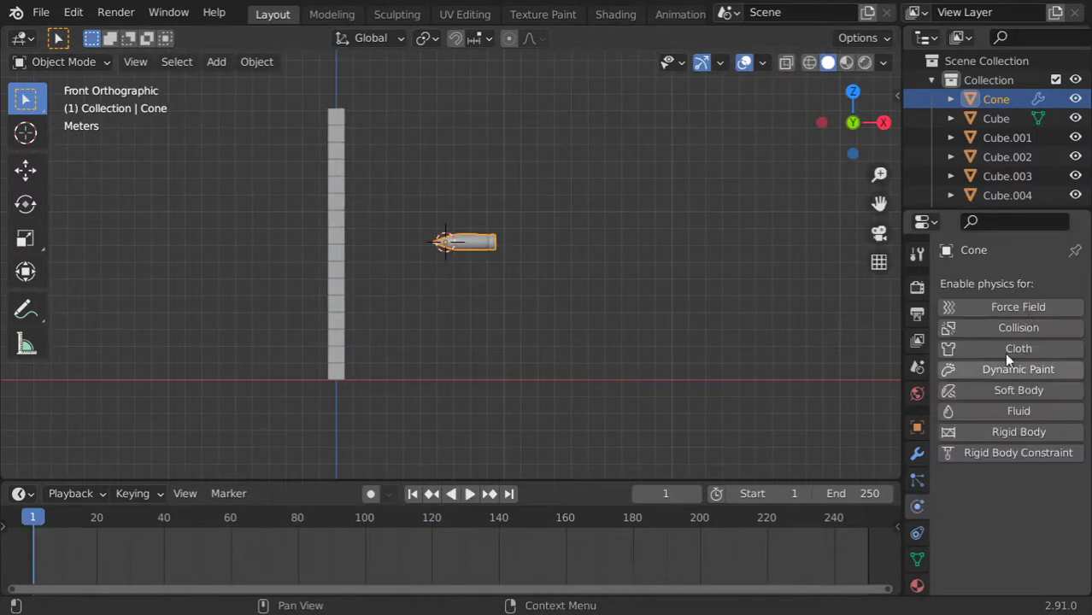
pyautogui.click(1028, 430)
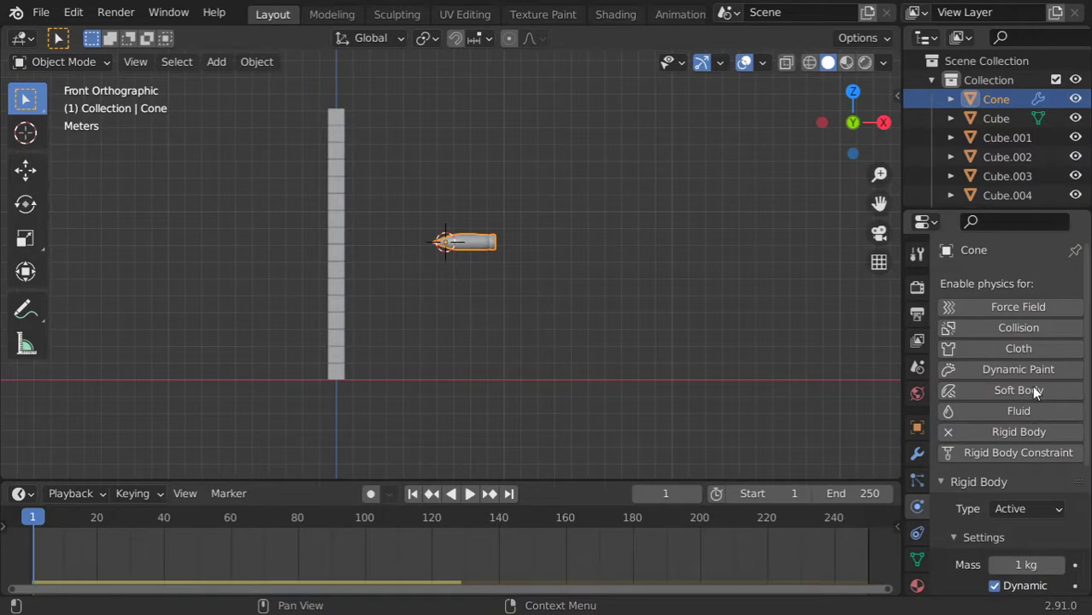
pyautogui.click(1037, 508)
pyautogui.click(1000, 551)
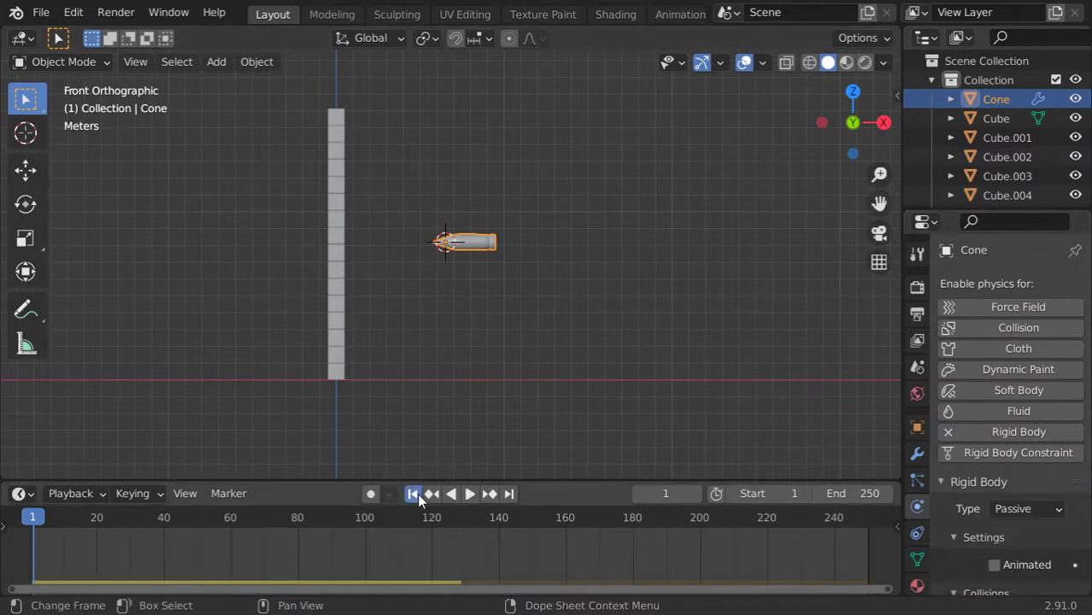
# Test-move the cone along X during playback, rewind to frame 1, and apply its scale
pyautogui.click(469, 494)
pyautogui.press('g')
pyautogui.press('x')
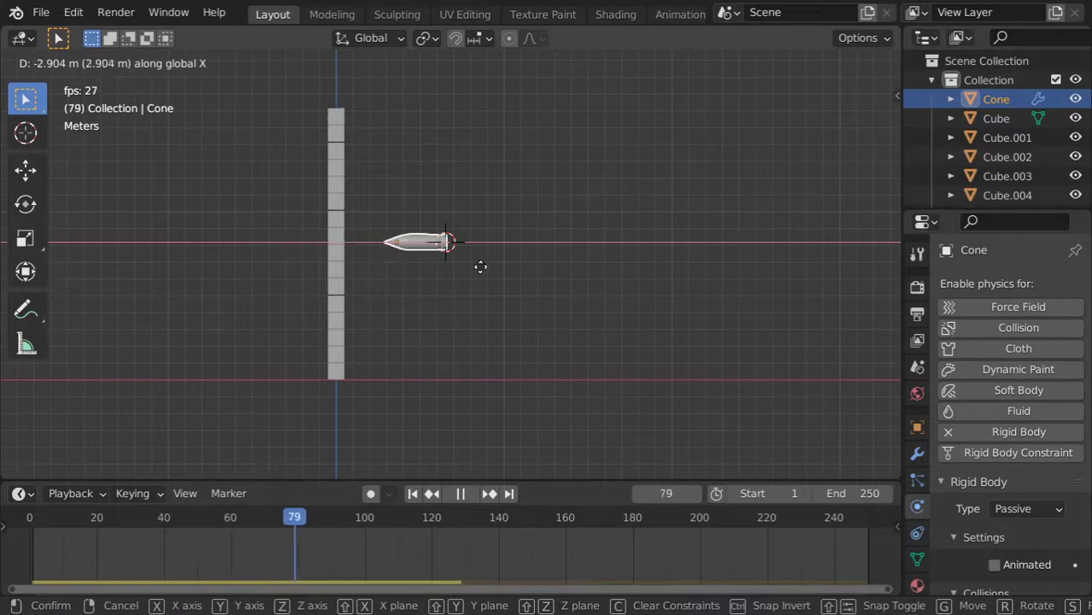
pyautogui.press('Escape')
pyautogui.moveTo(461, 268); pyautogui.dragTo(466, 350, button='middle')
pyautogui.press('Escape')
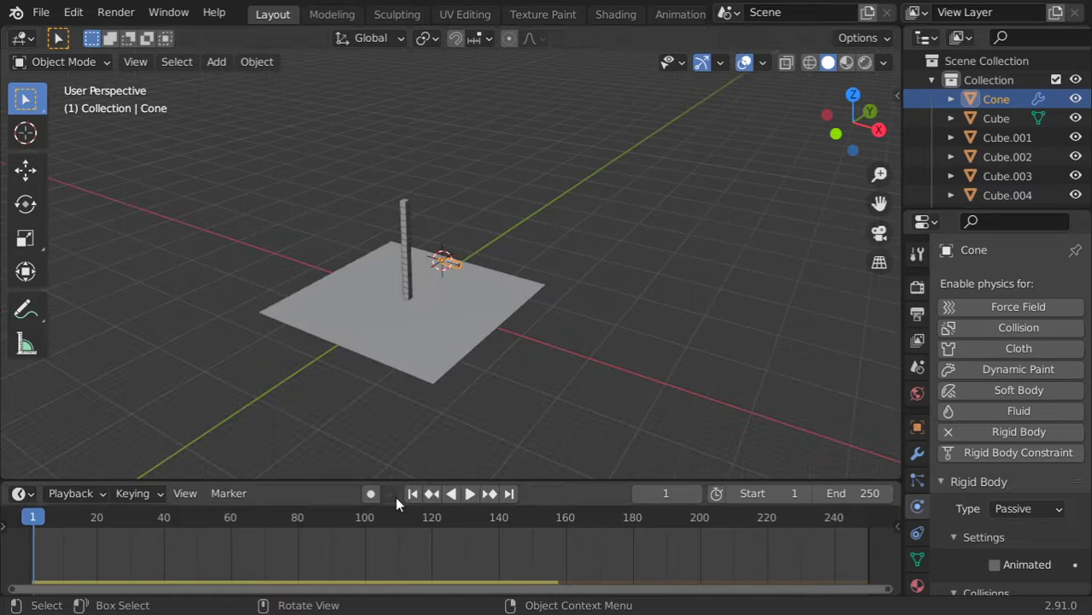
pyautogui.hotkey('ctrl', 'a')
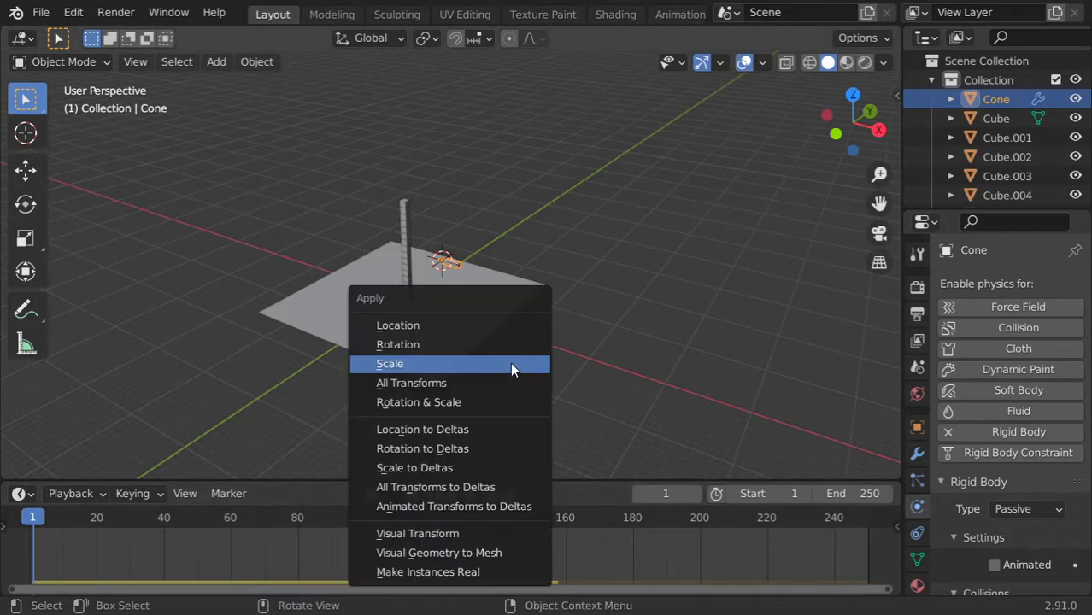
pyautogui.click(510, 364)
# Set the Rigid Body World Speed to 2.000 in Scene properties
pyautogui.click(917, 395)
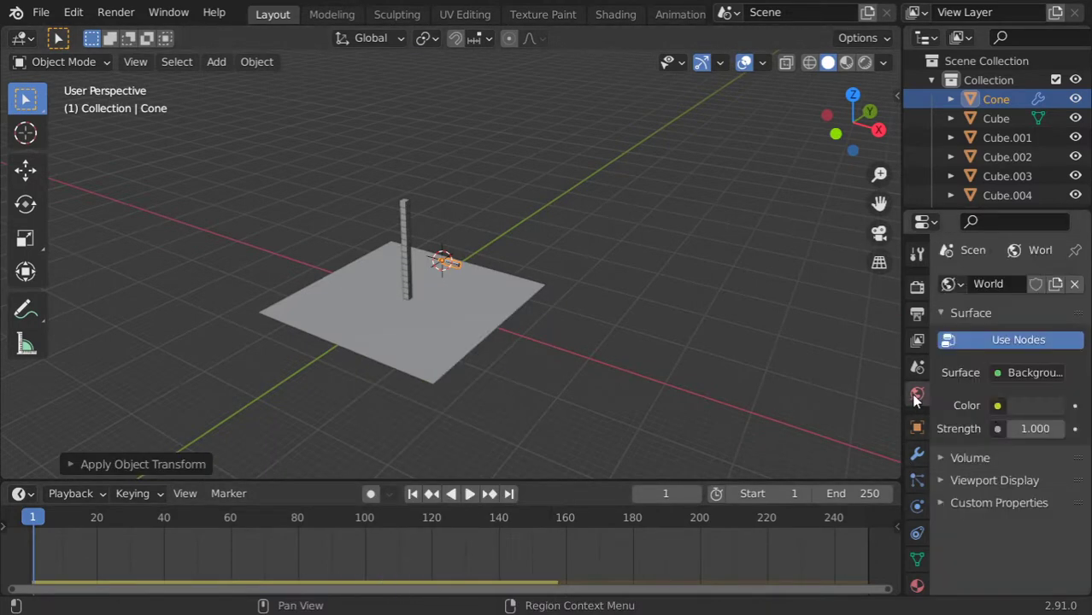
pyautogui.keyDown('ctrl'); pyautogui.scroll(1, 921, 391); pyautogui.keyUp('ctrl')
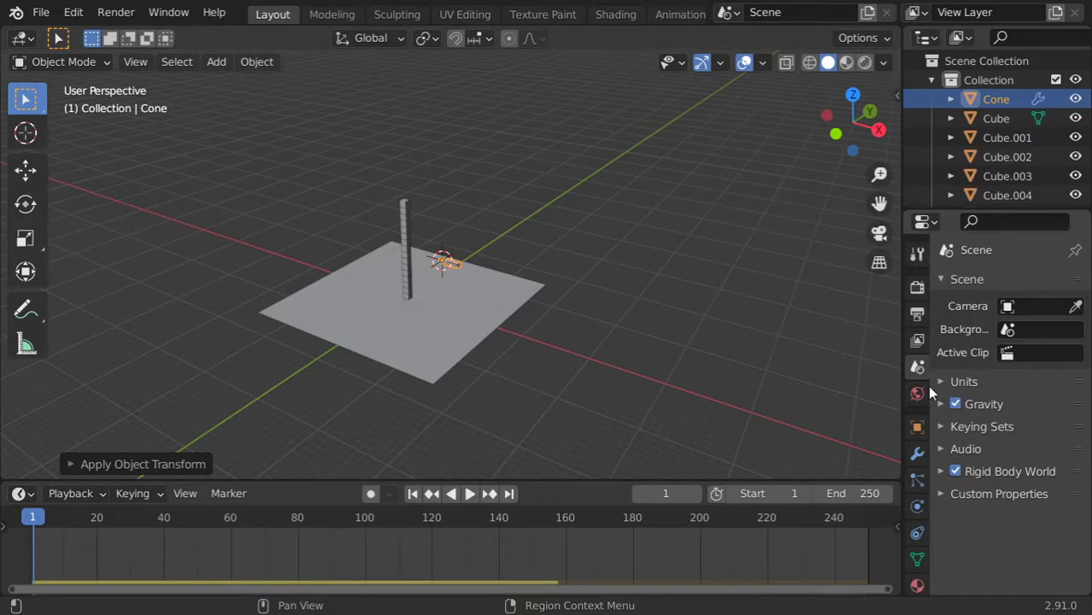
pyautogui.click(985, 475)
pyautogui.scroll(-3, 1009, 472)
pyautogui.click(1030, 469)
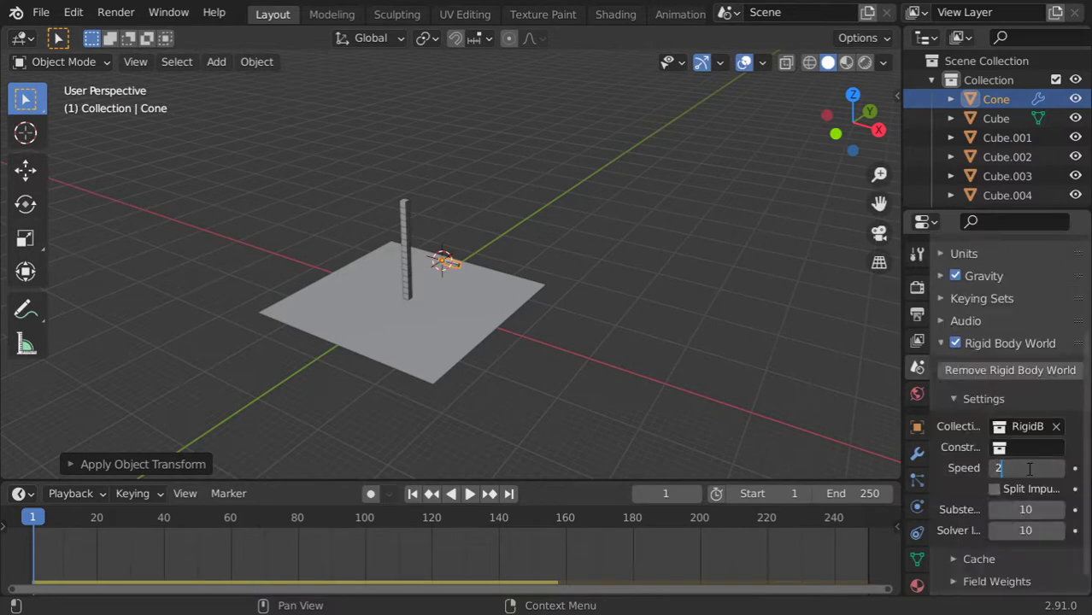
pyautogui.scroll(1, 499, 306)
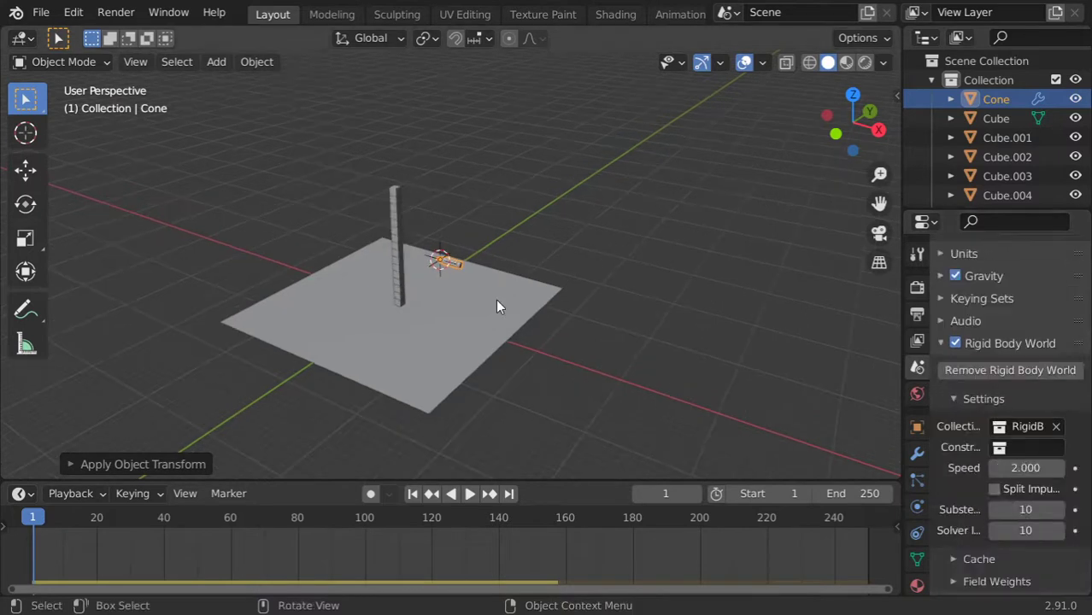
# Play the simulation and move the cone toward the pillar to test it
pyautogui.press('KP_3')
pyautogui.scroll(2, 461, 227)
pyautogui.moveTo(460, 226); pyautogui.dragTo(564, 321, button='middle')
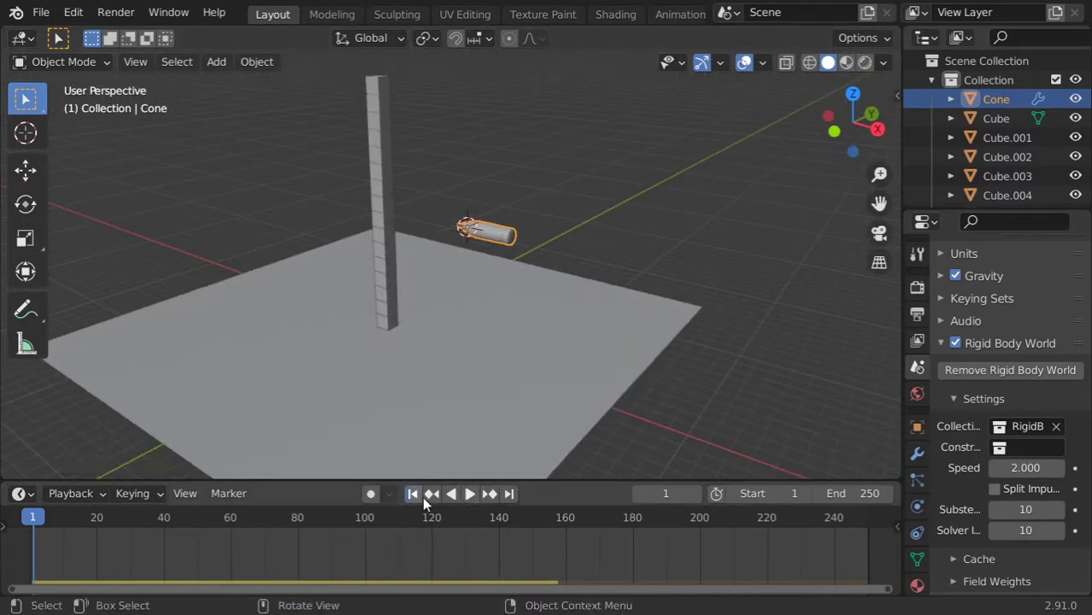
pyautogui.click(471, 494)
pyautogui.press('g')
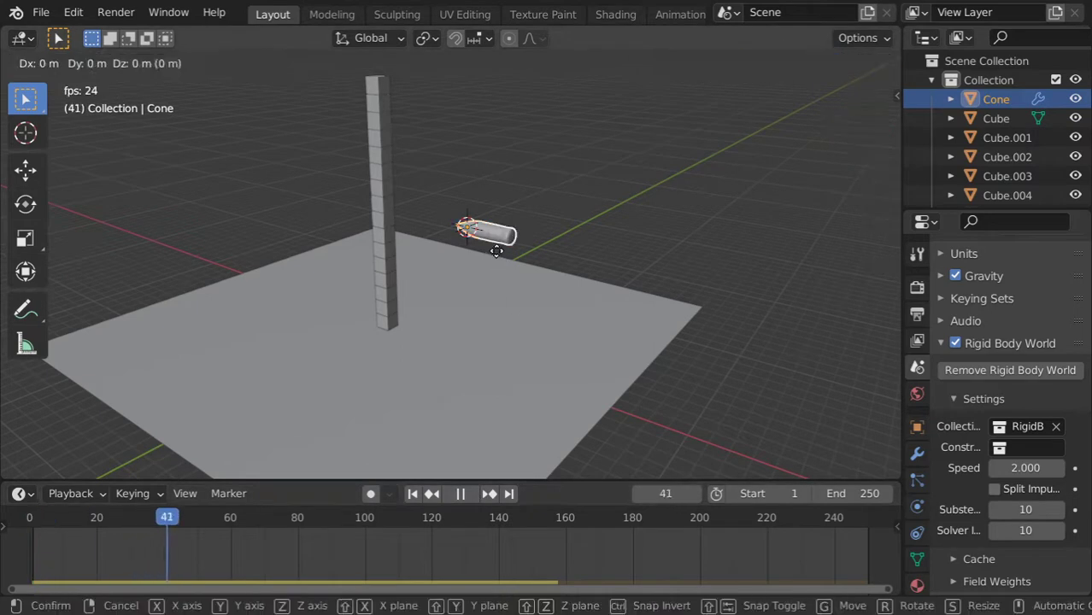
pyautogui.click(498, 256)
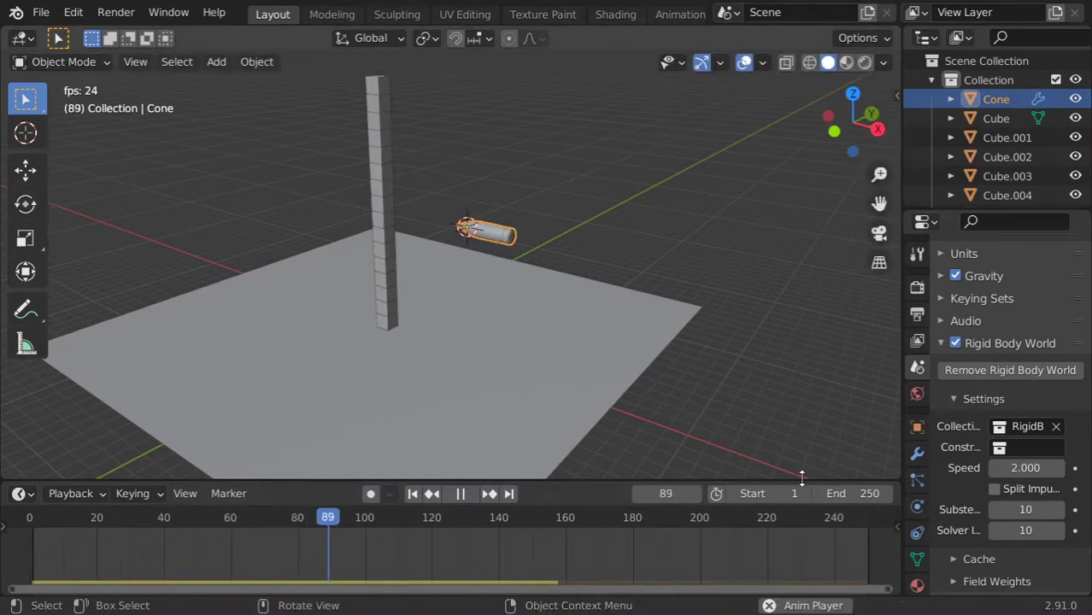
pyautogui.scroll(-2, 917, 483)
pyautogui.scroll(-1, 936, 478)
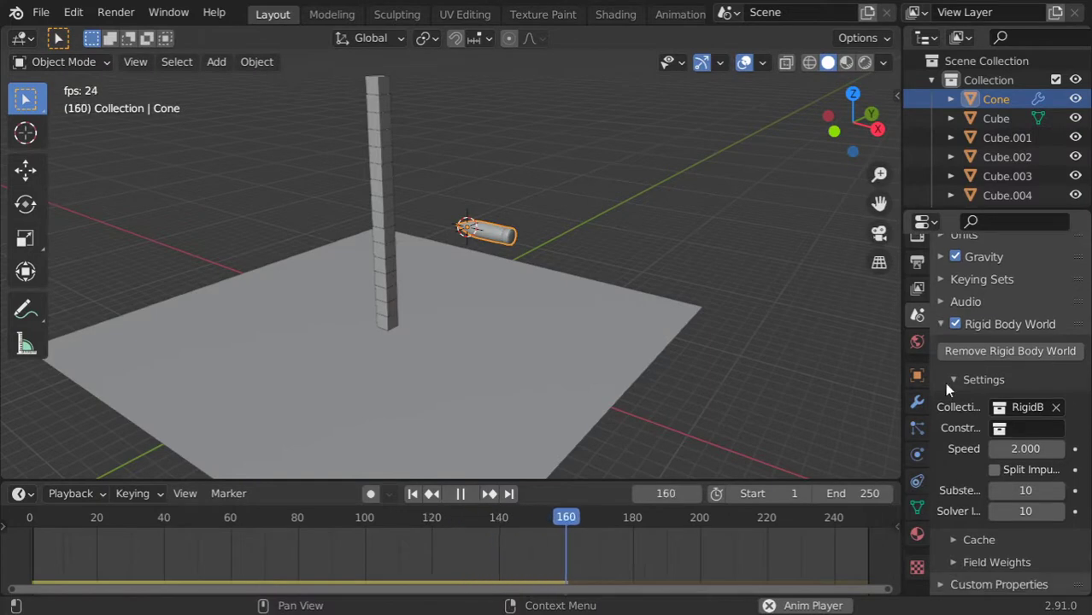
# Tick Animated on the cone's rigid body and sweep it along X through the tower
pyautogui.click(917, 454)
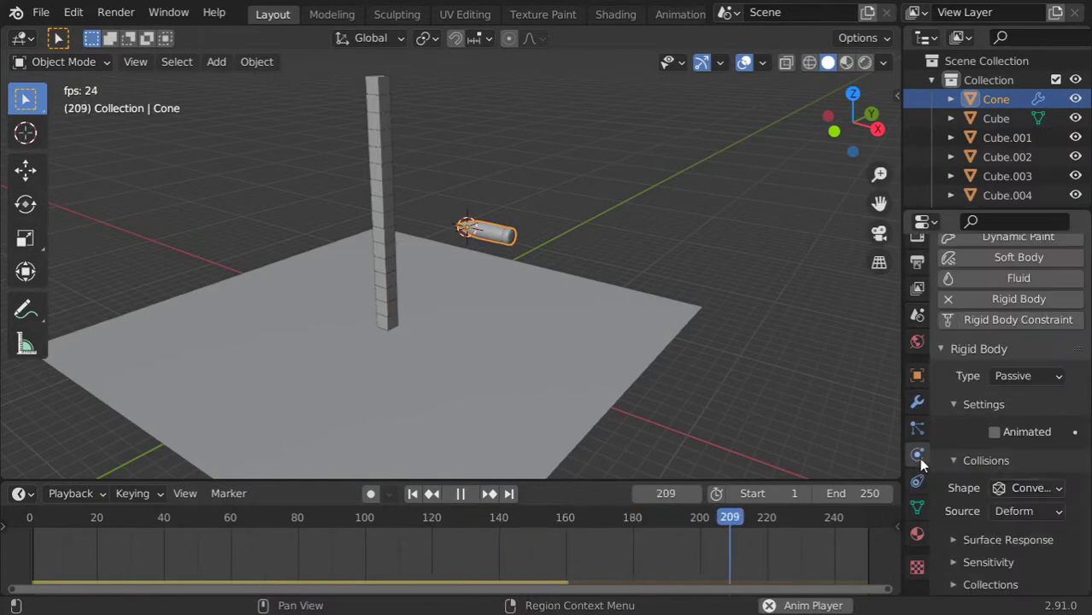
pyautogui.click(993, 431)
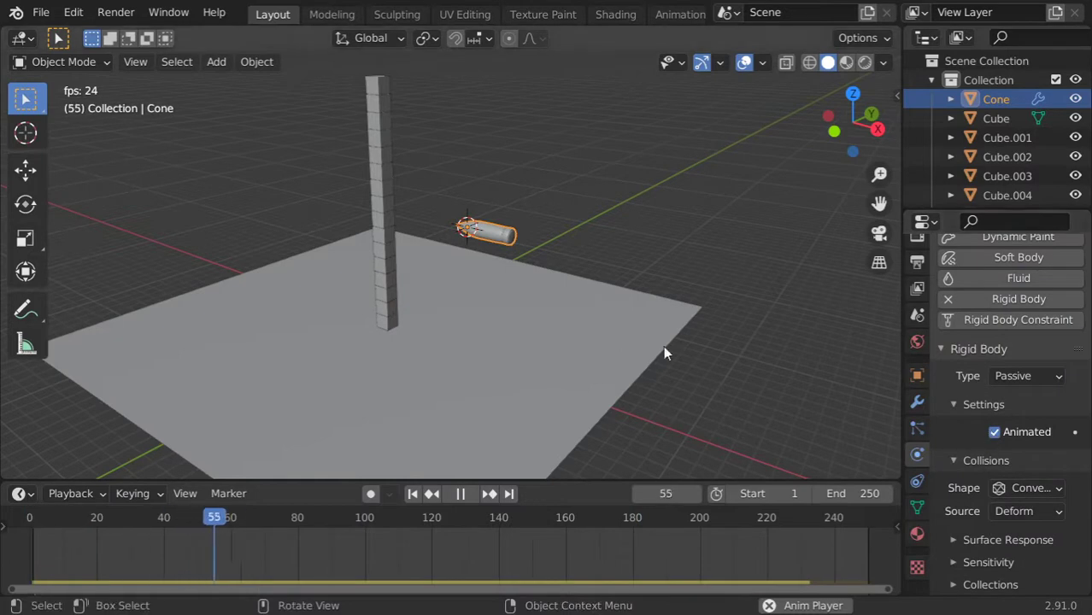
pyautogui.press('g')
pyautogui.press('x')
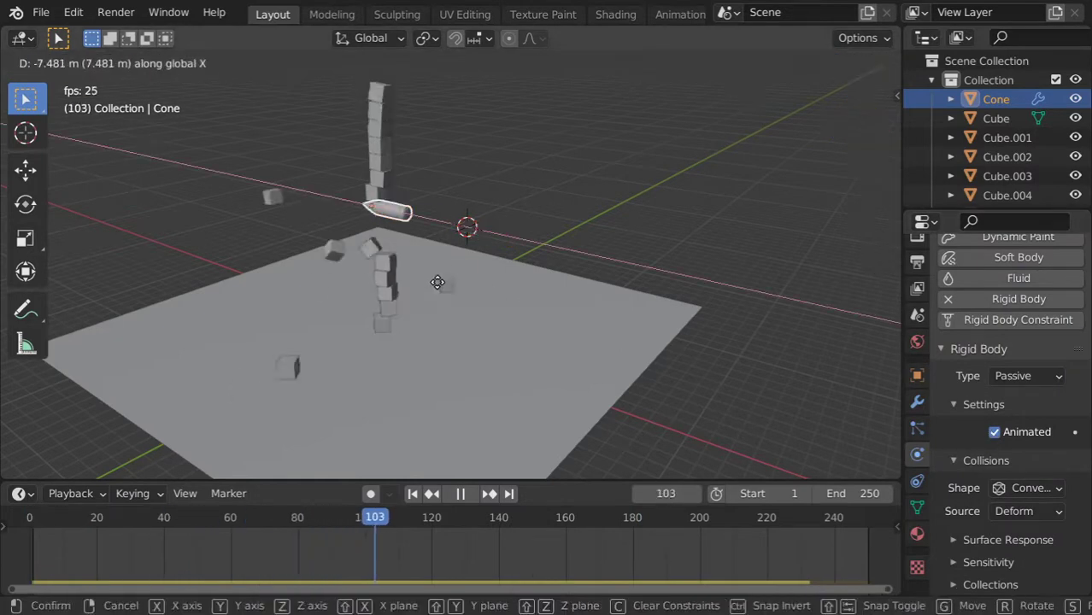
pyautogui.click(475, 317)
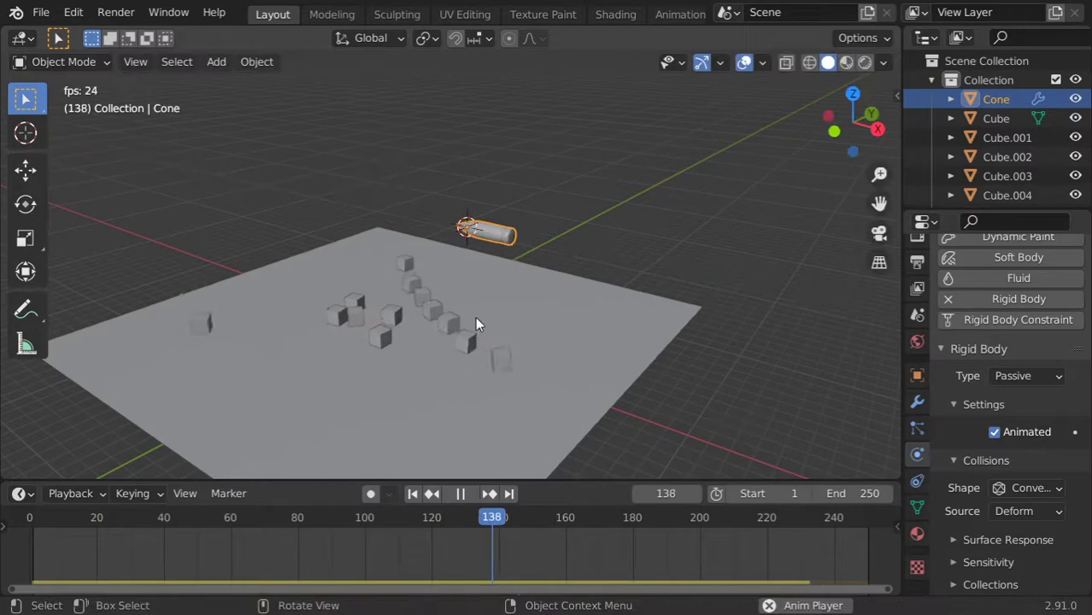
# Rewind, sweep the cone through the tower again, then select all objects for applying transforms
pyautogui.click(414, 496)
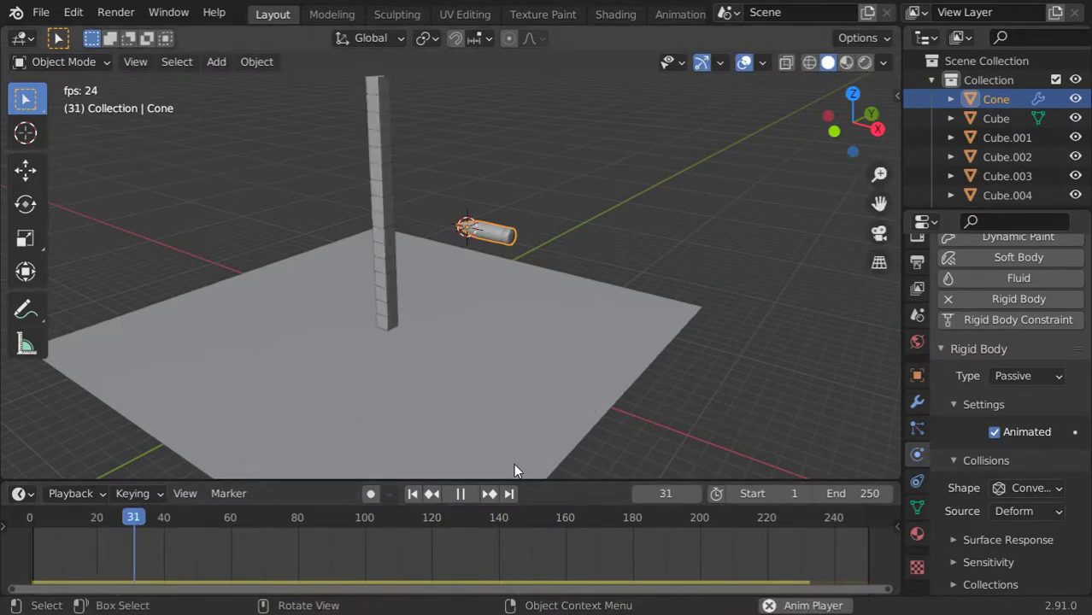
pyautogui.press('g')
pyautogui.press('x')
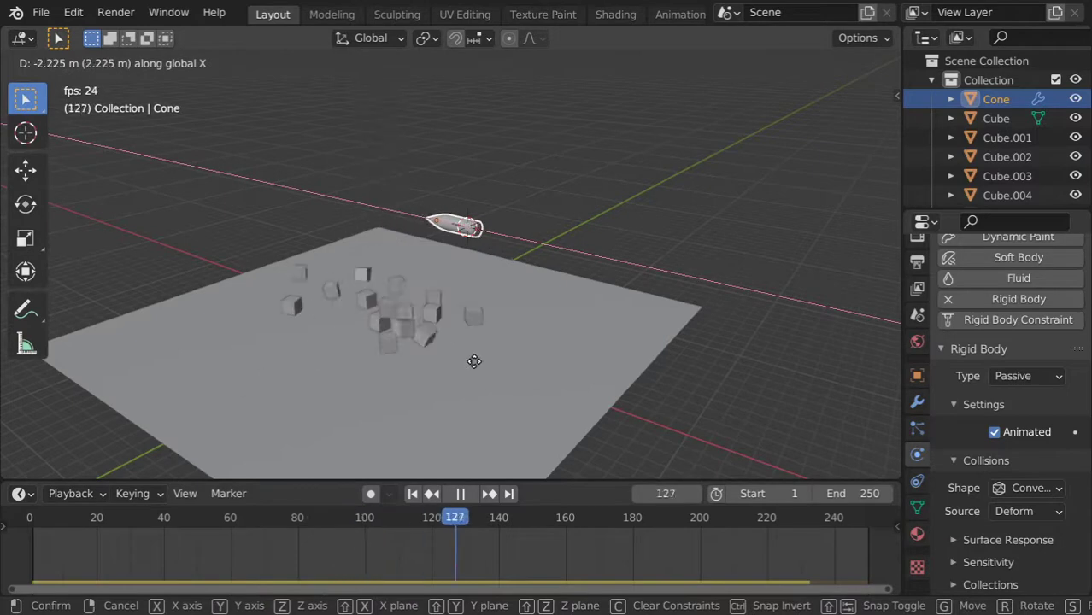
pyautogui.click(472, 361)
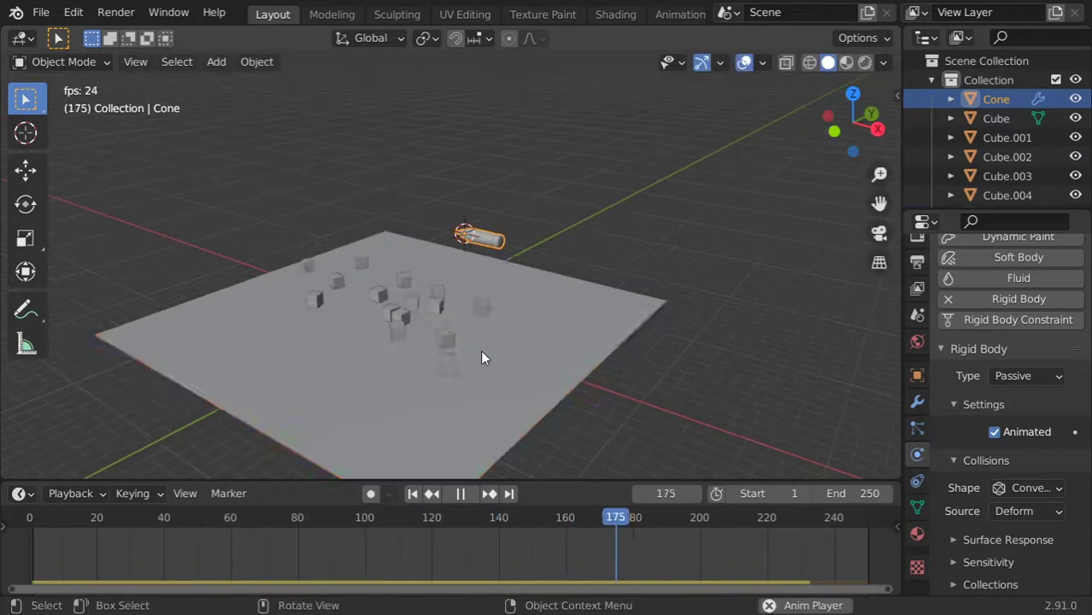
pyautogui.press('a')
pyautogui.hotkey('ctrl', 'a')
# Apply scale to all objects, rewind to frame 1, switch to front view and deselect everything
pyautogui.click(482, 355)
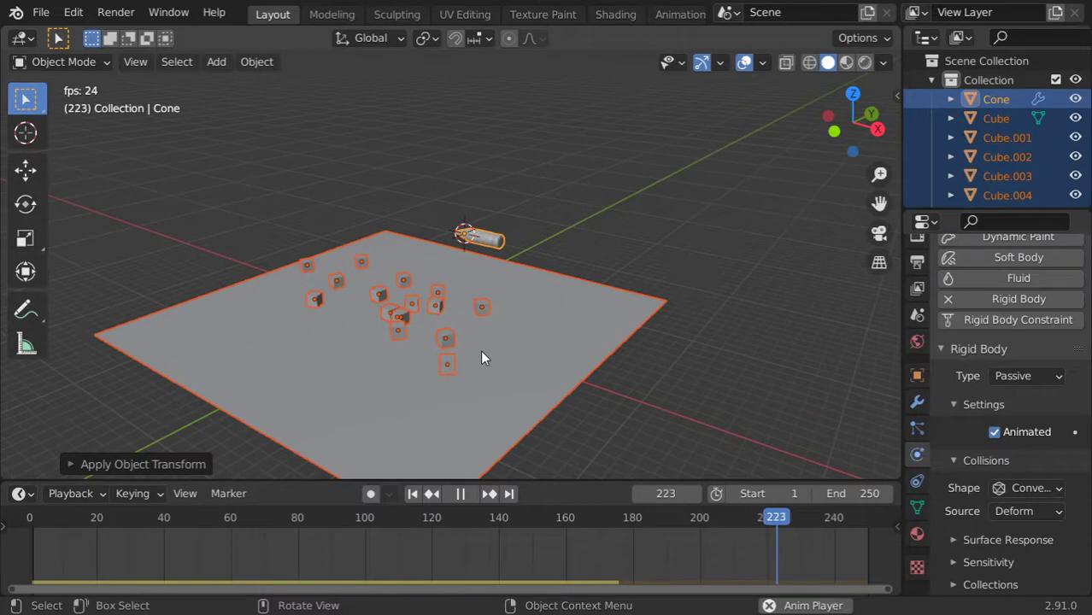
pyautogui.press('Escape')
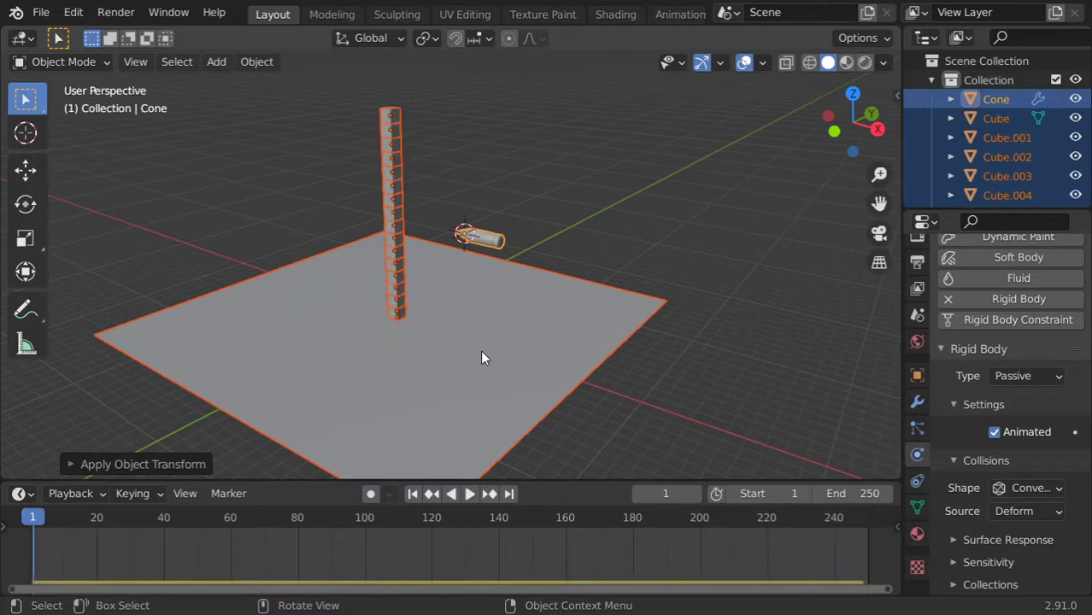
pyautogui.press('KP_1')
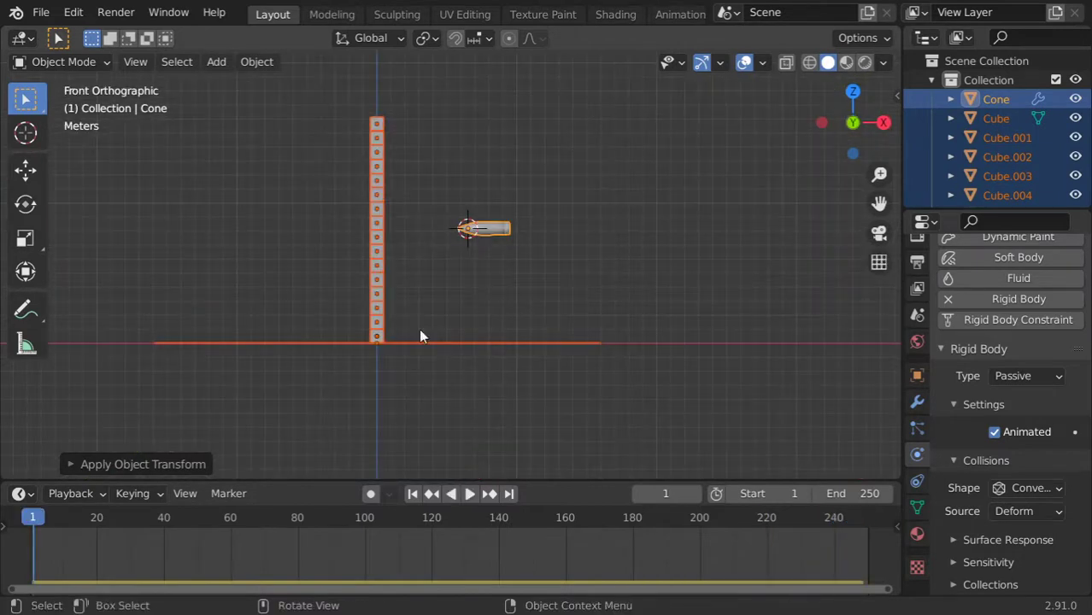
pyautogui.click(445, 303)
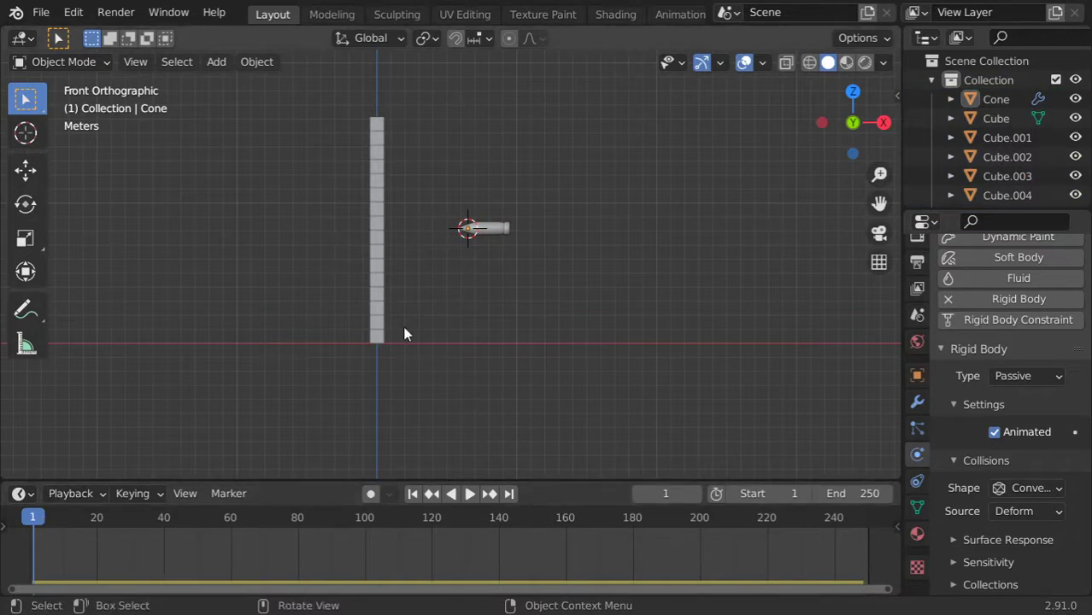
# Box-select the cube stack and duplicate it four times along X to the left
pyautogui.press('b')
pyautogui.moveTo(384, 114); pyautogui.dragTo(364, 337)
pyautogui.hotkey('shift', 'd')
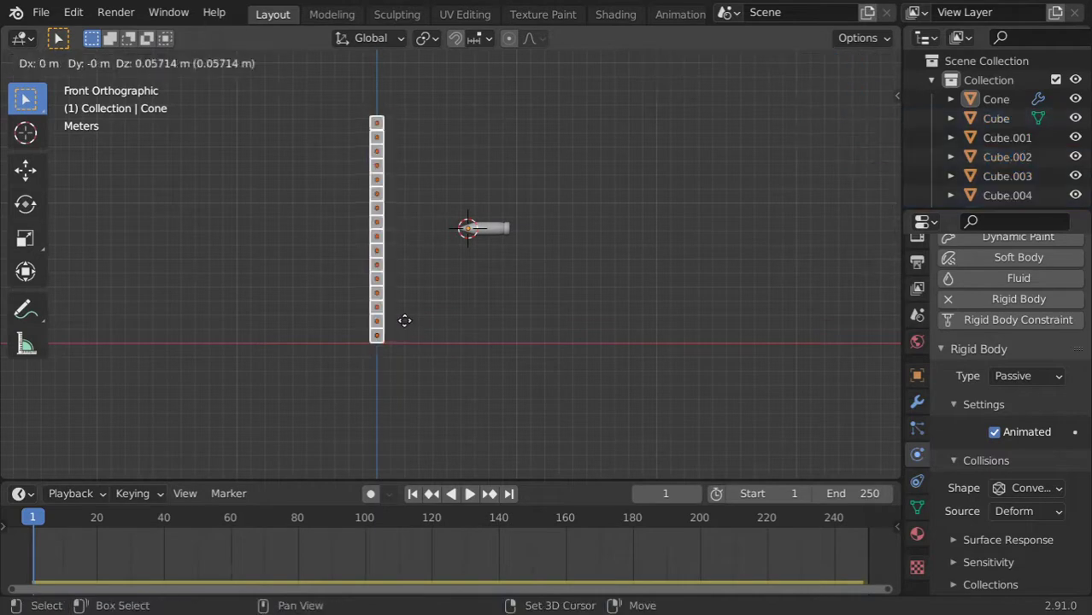
pyautogui.press('x')
pyautogui.click(371, 329)
pyautogui.hotkey('shift', 'd')
pyautogui.press('x')
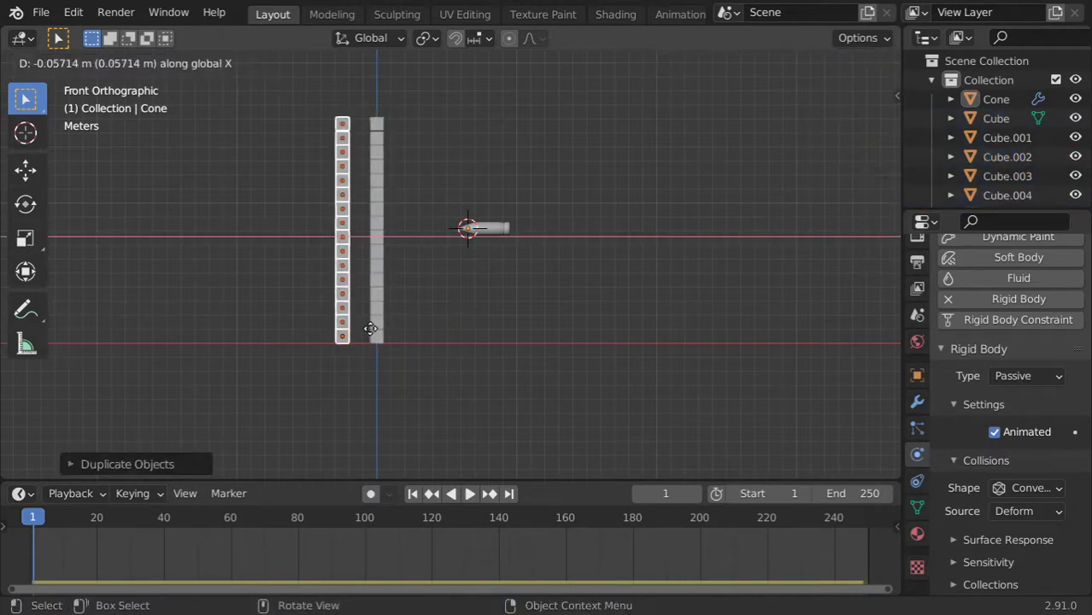
pyautogui.click(332, 337)
pyautogui.hotkey('shift', 'd')
pyautogui.press('x')
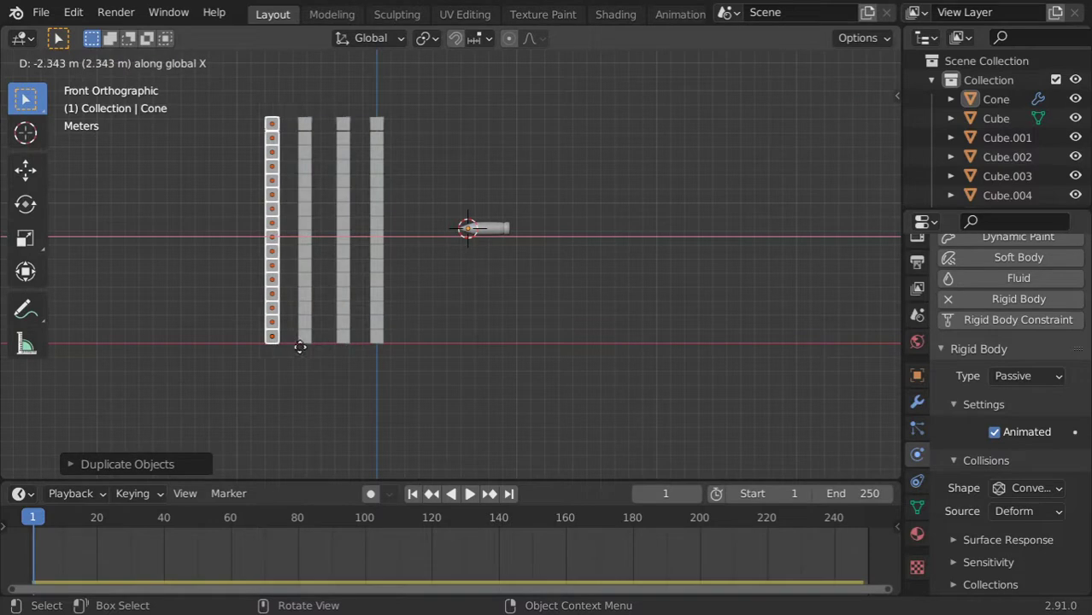
pyautogui.click(296, 346)
pyautogui.hotkey('shift', 'd')
pyautogui.press('x')
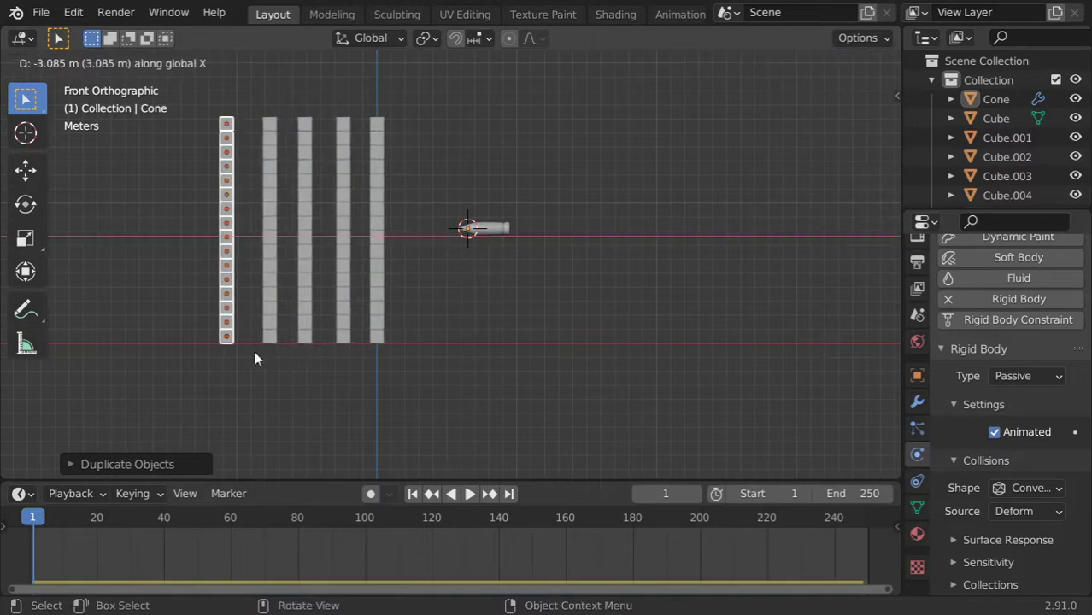
pyautogui.click(254, 352)
# Select the cone, play, sweep it along X through the stacks, then rewind to frame 1
pyautogui.click(480, 228)
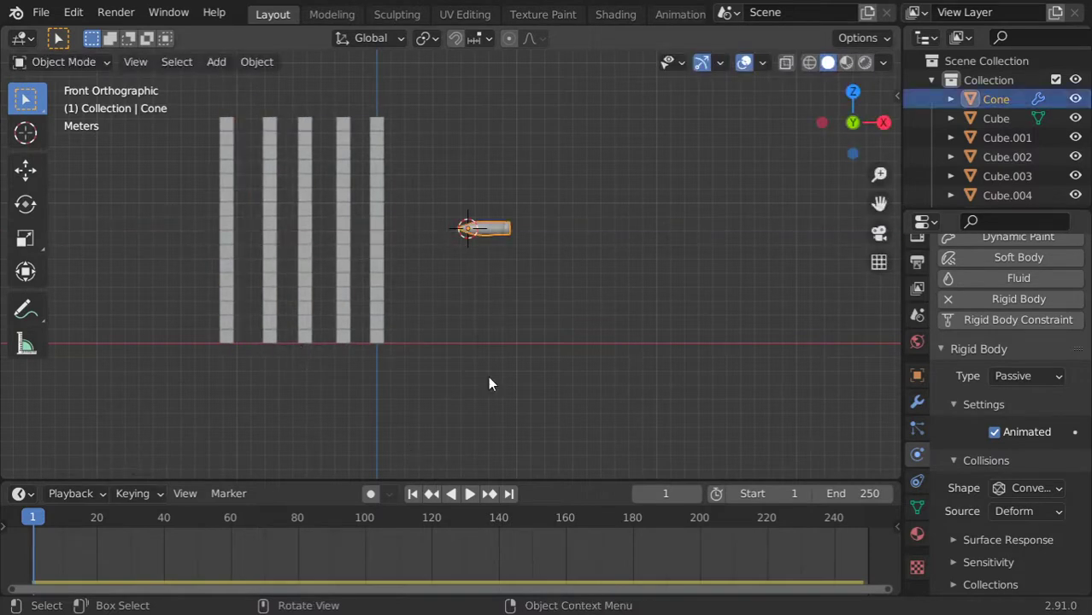
pyautogui.click(469, 495)
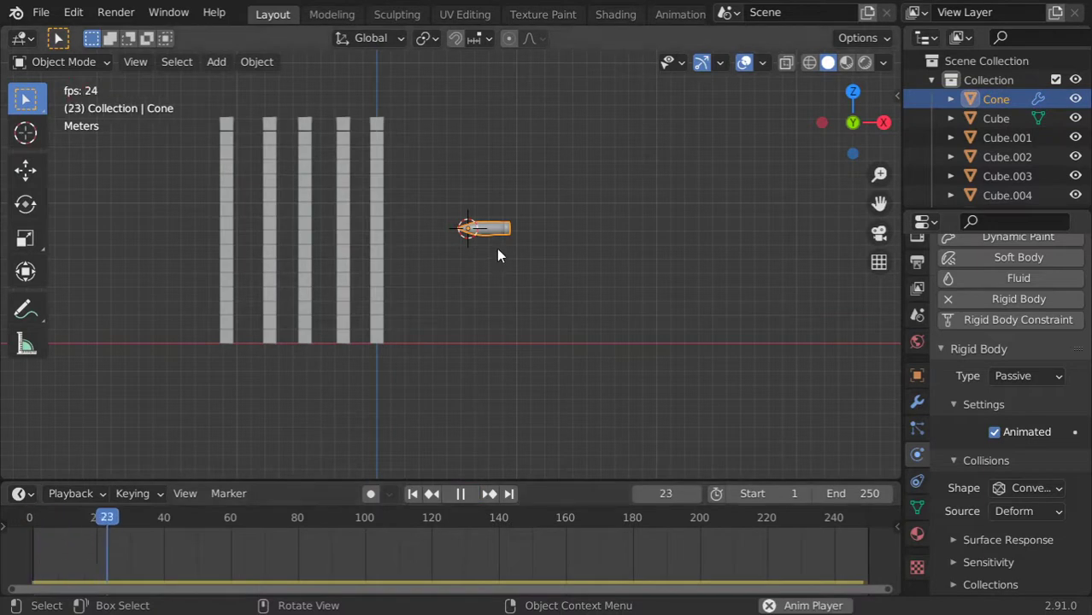
pyautogui.press('g')
pyautogui.press('x')
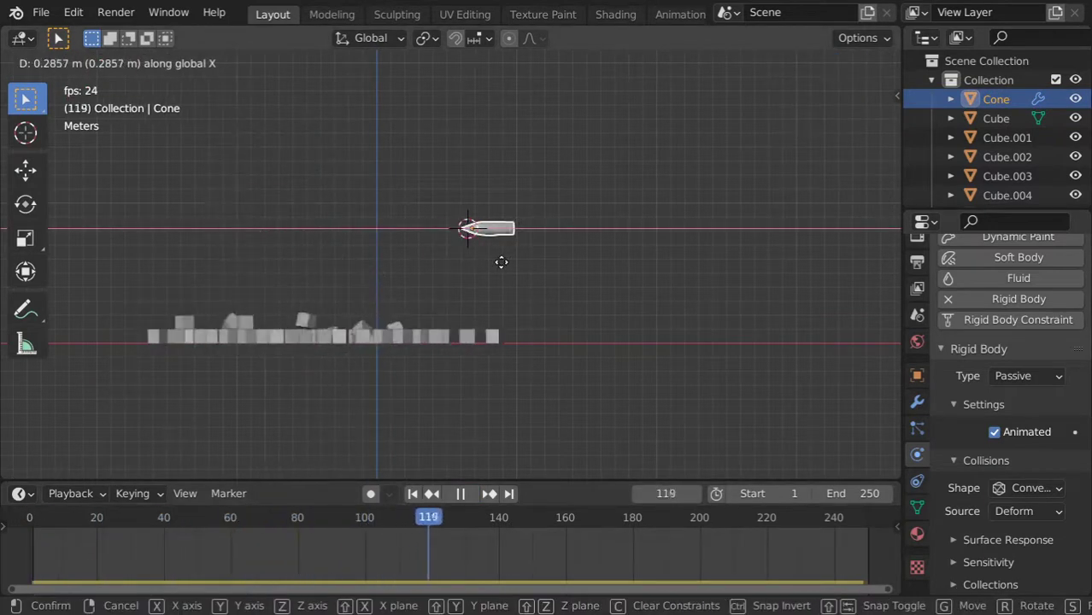
pyautogui.click(500, 263)
pyautogui.click(414, 494)
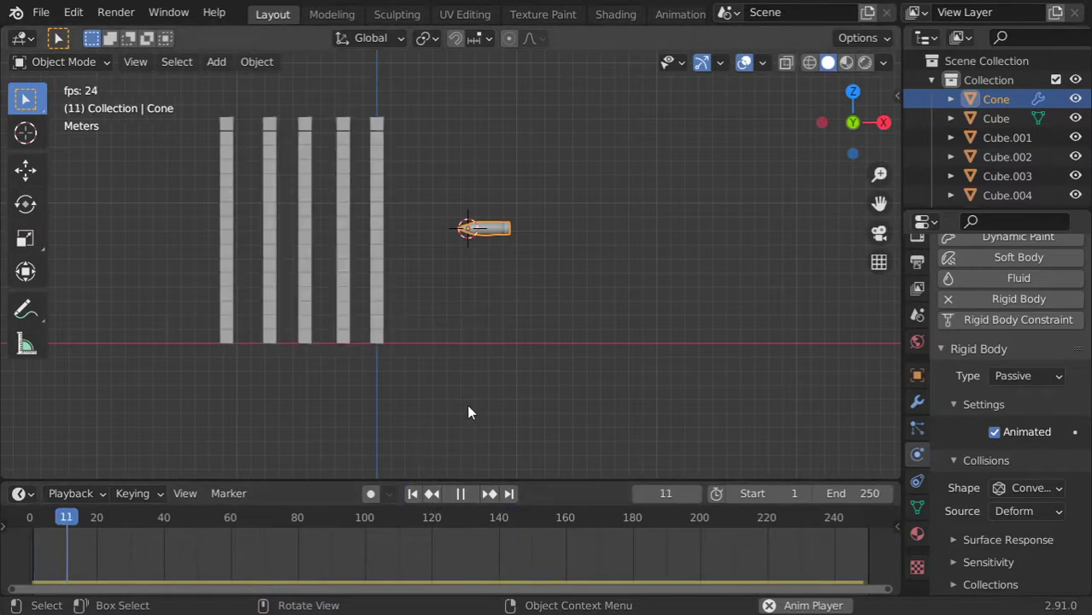
pyautogui.press('Escape')
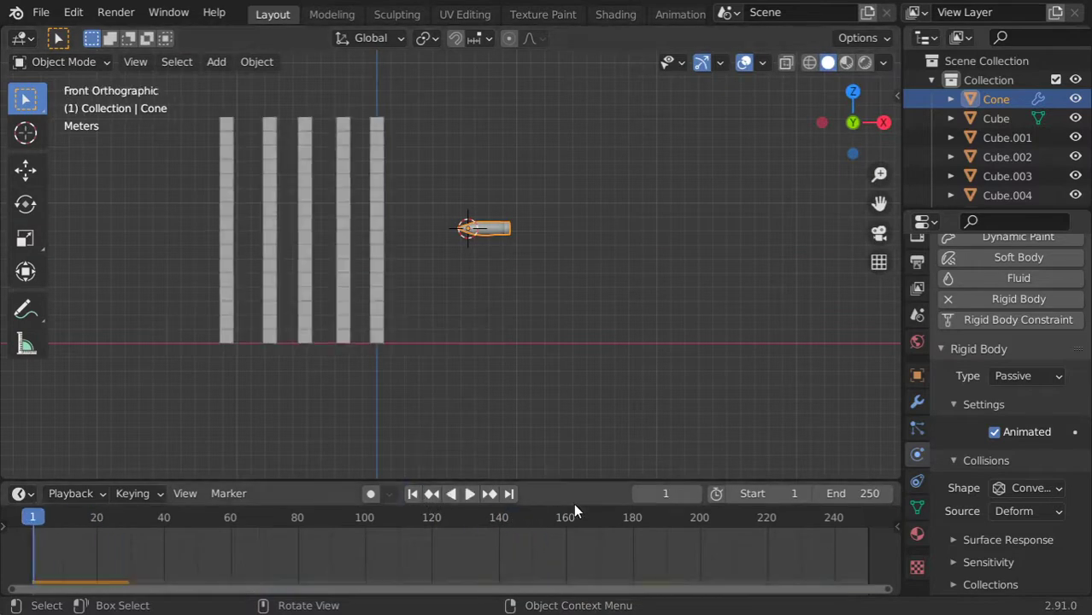
# Keyframe the cone's location at frame 1, then move it to the rightmost stack and keyframe at frame 30
pyautogui.press('i')
pyautogui.click(491, 243)
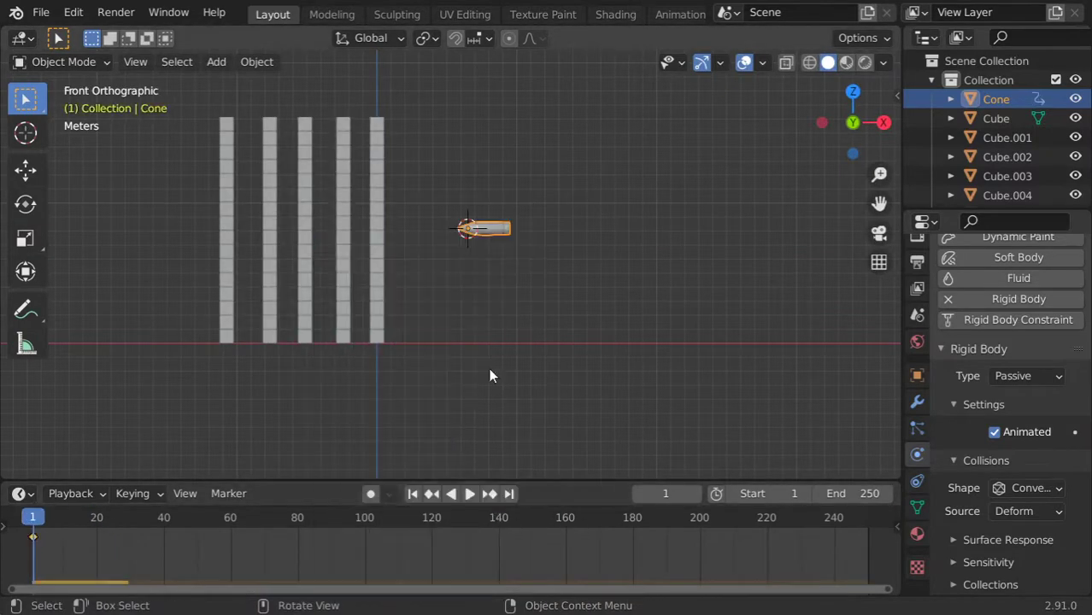
pyautogui.click(664, 487)
pyautogui.write('30')
pyautogui.press('Return')
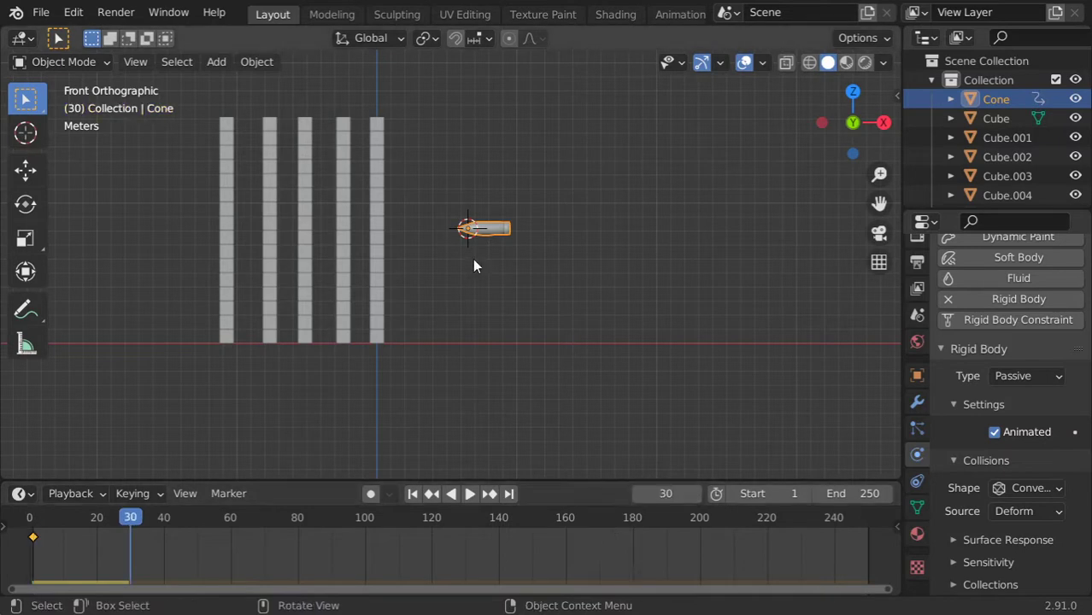
pyautogui.press('g')
pyautogui.press('x')
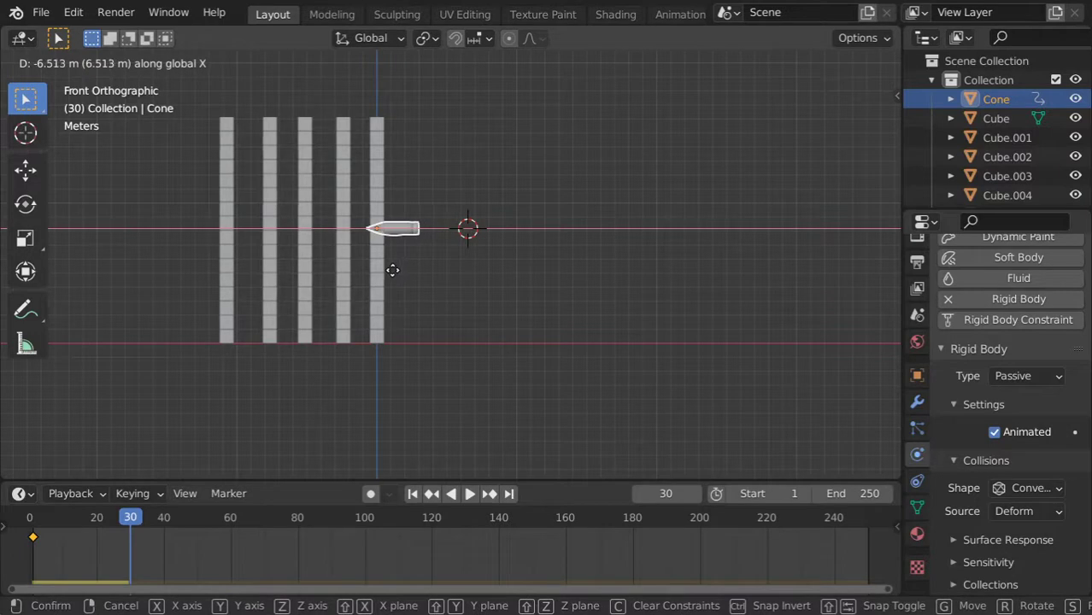
pyautogui.click(391, 271)
pyautogui.press('i')
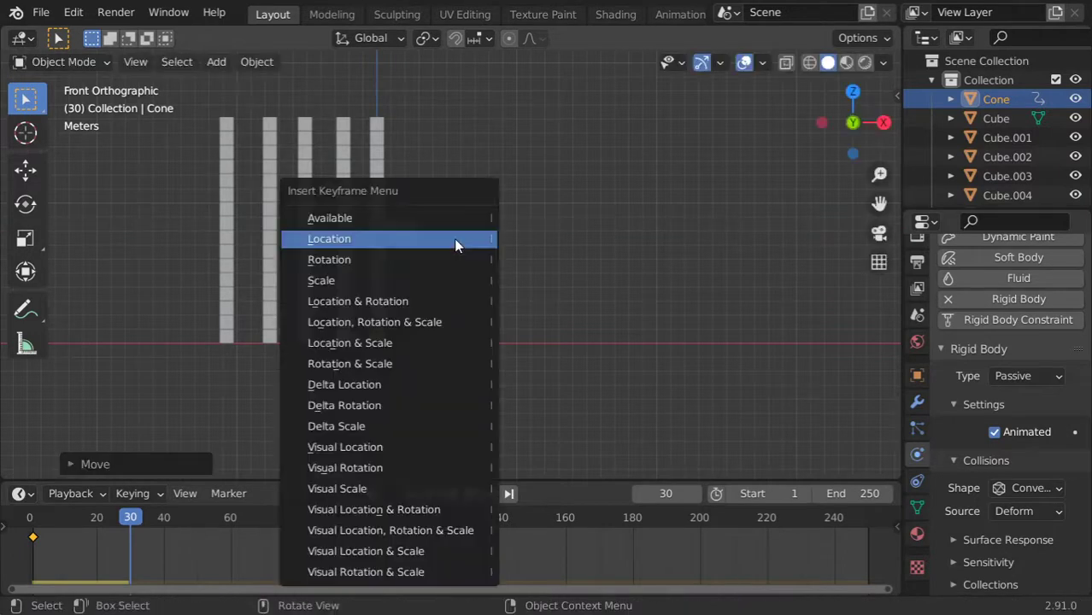
pyautogui.click(454, 239)
# Jump to frame 60, move the cone along X and keyframe its rotation
pyautogui.click(672, 496)
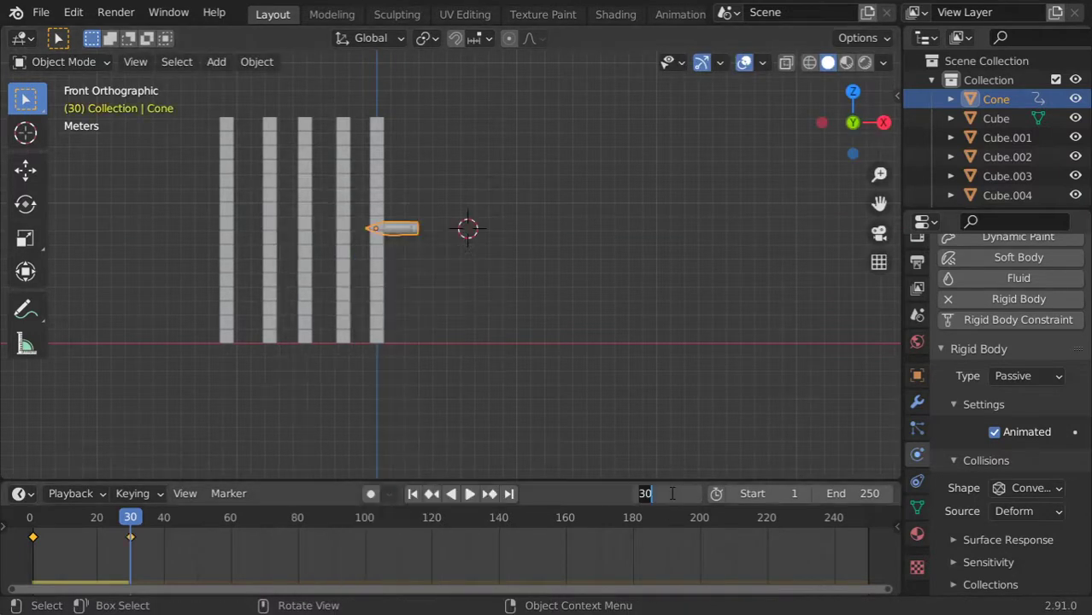
pyautogui.write('60')
pyautogui.press('Return')
pyautogui.press('g')
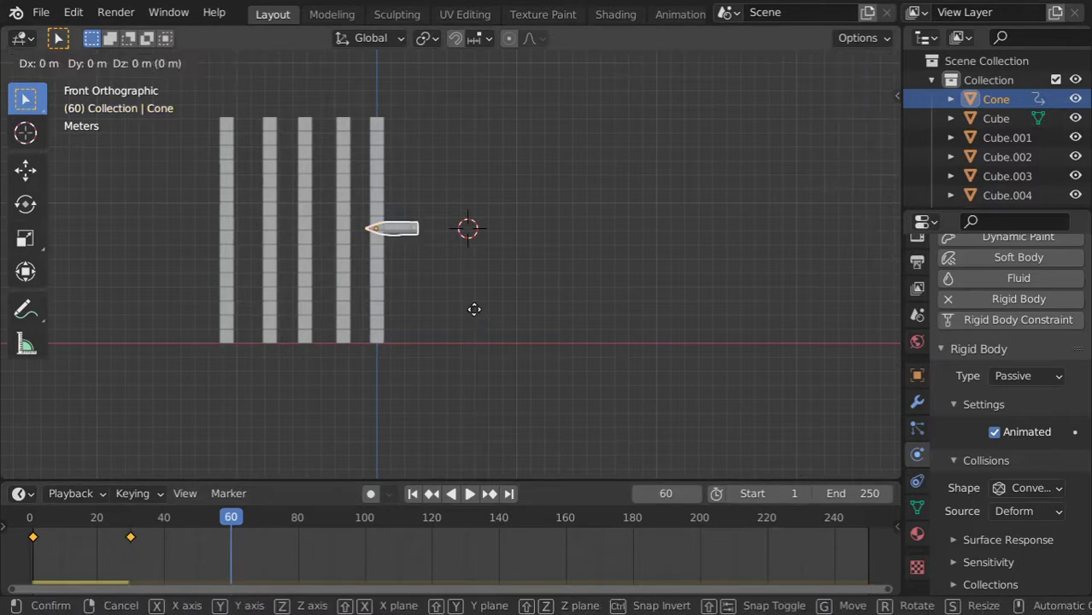
pyautogui.press('x')
pyautogui.click(523, 315)
pyautogui.press('i')
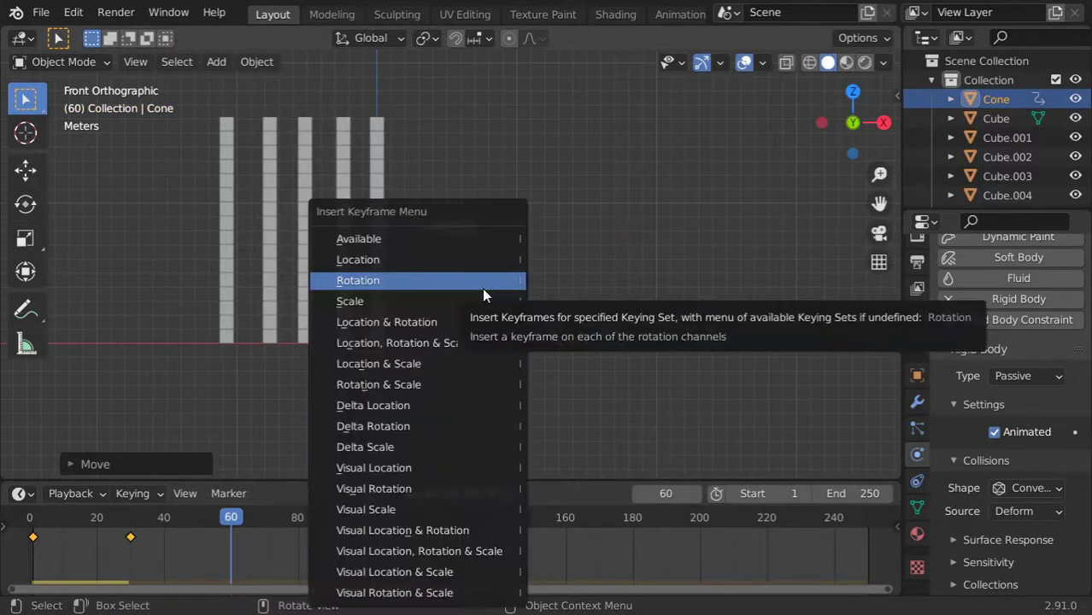
pyautogui.click(482, 288)
# Move the cone further right, keyframe its location at frame 60, and play from frame 1
pyautogui.press('g')
pyautogui.press('x')
pyautogui.click(506, 275)
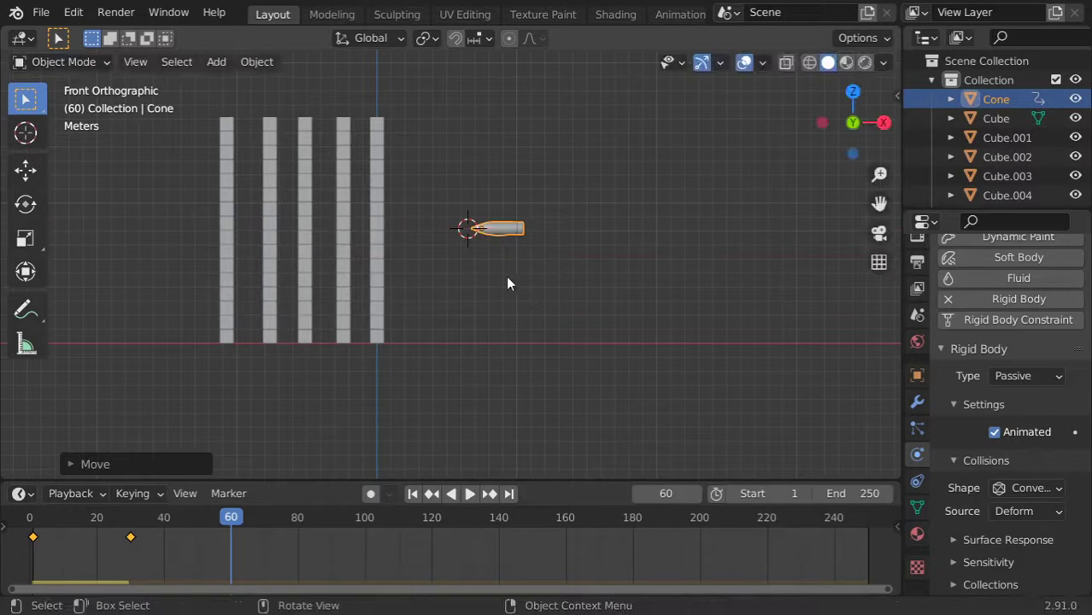
pyautogui.press('i')
pyautogui.click(470, 254)
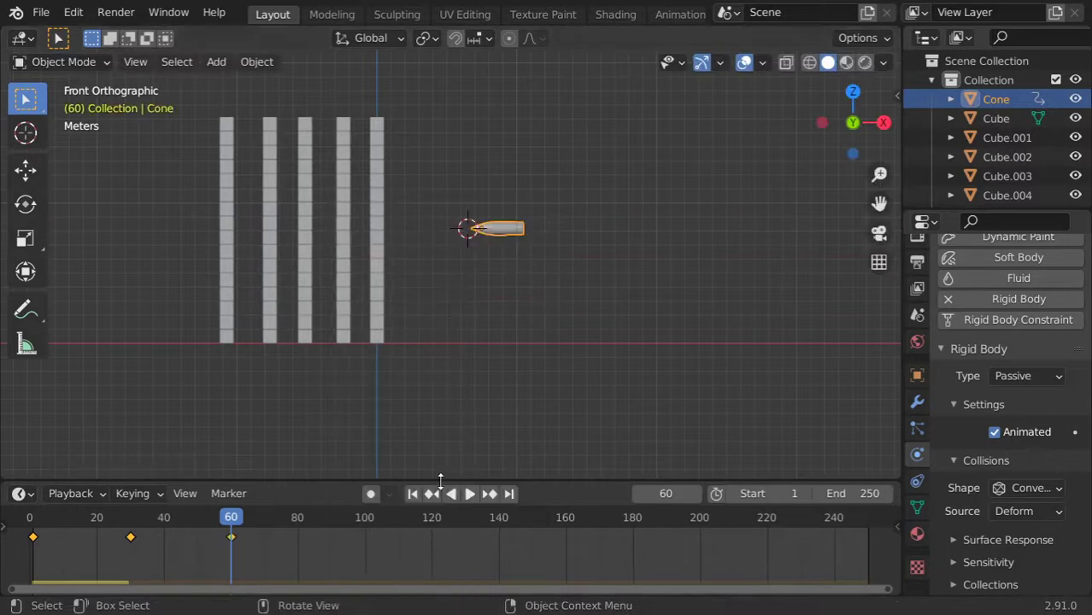
pyautogui.click(414, 494)
pyautogui.click(469, 494)
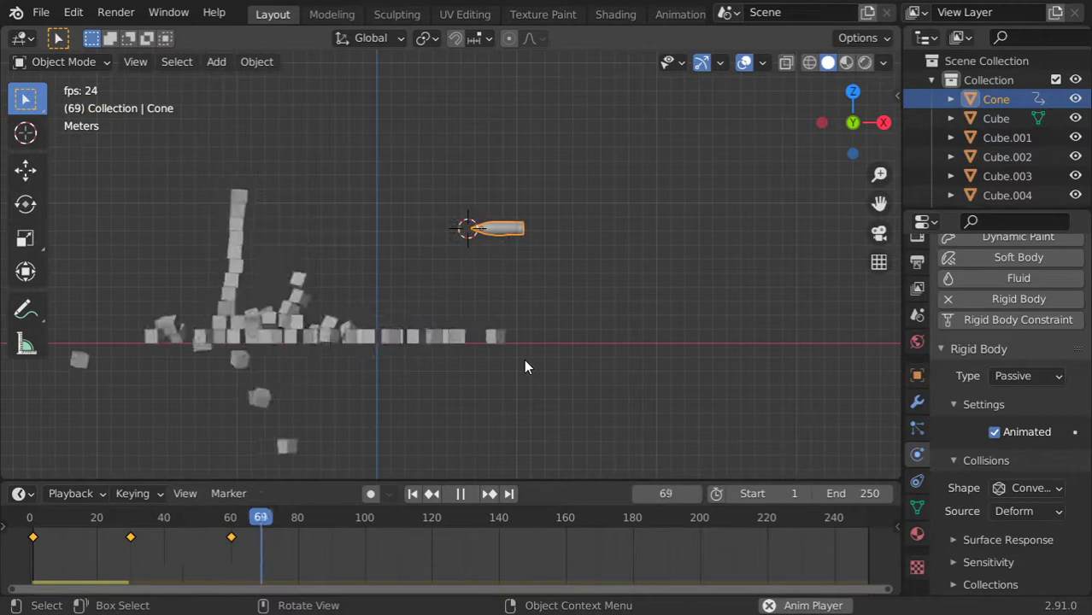
# Scale up the ground plane, apply its scale, and play the simulation to check the collapse
pyautogui.press('Escape')
pyautogui.moveTo(541, 303); pyautogui.dragTo(431, 366, button='middle')
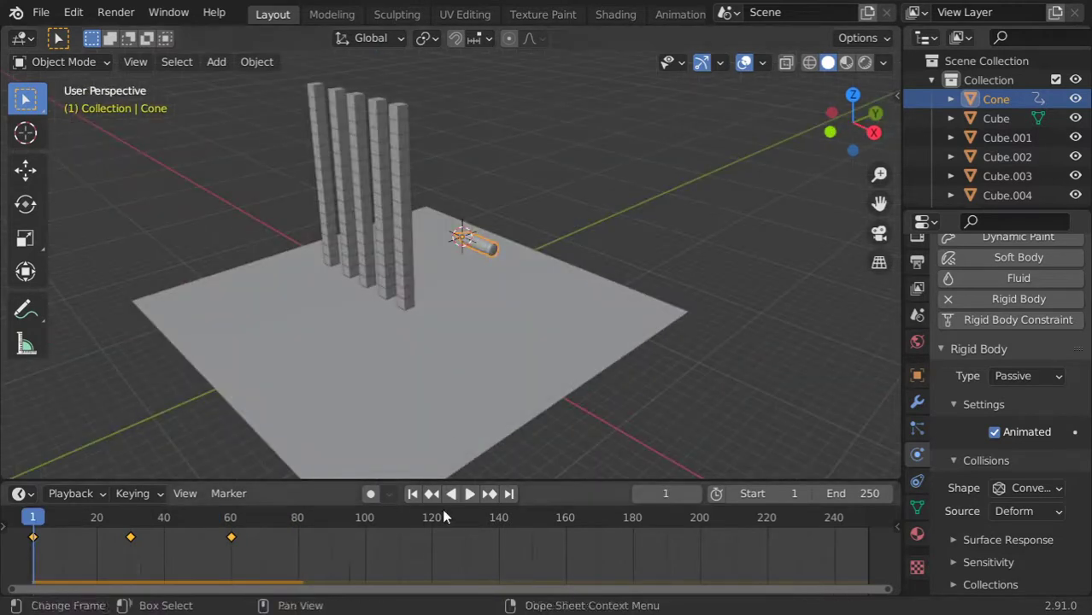
pyautogui.click(455, 442)
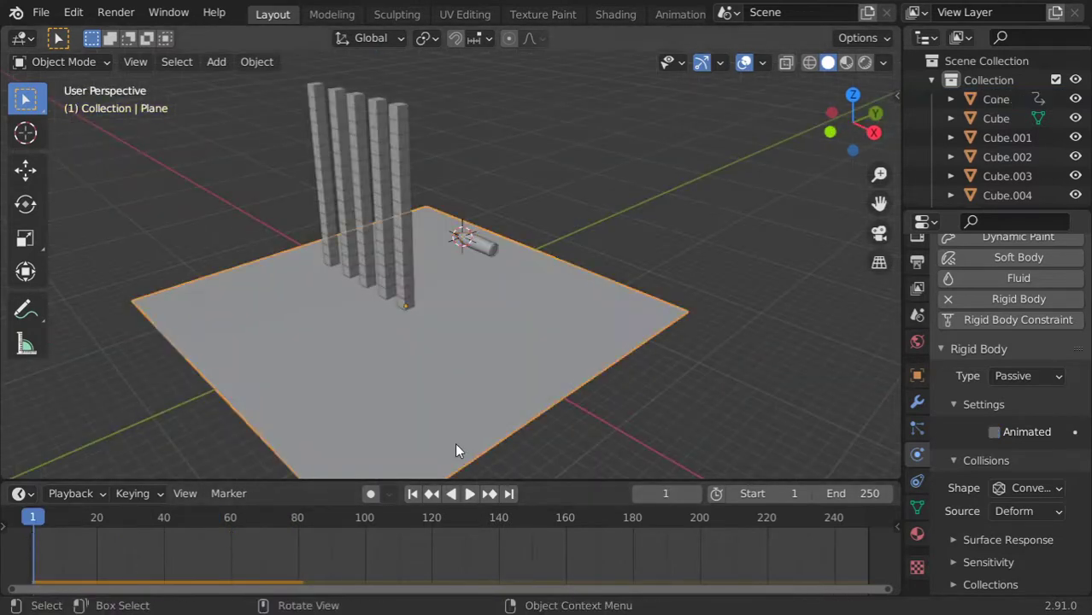
pyautogui.press('s')
pyautogui.click(580, 399)
pyautogui.hotkey('ctrl', 'a')
pyautogui.click(578, 388)
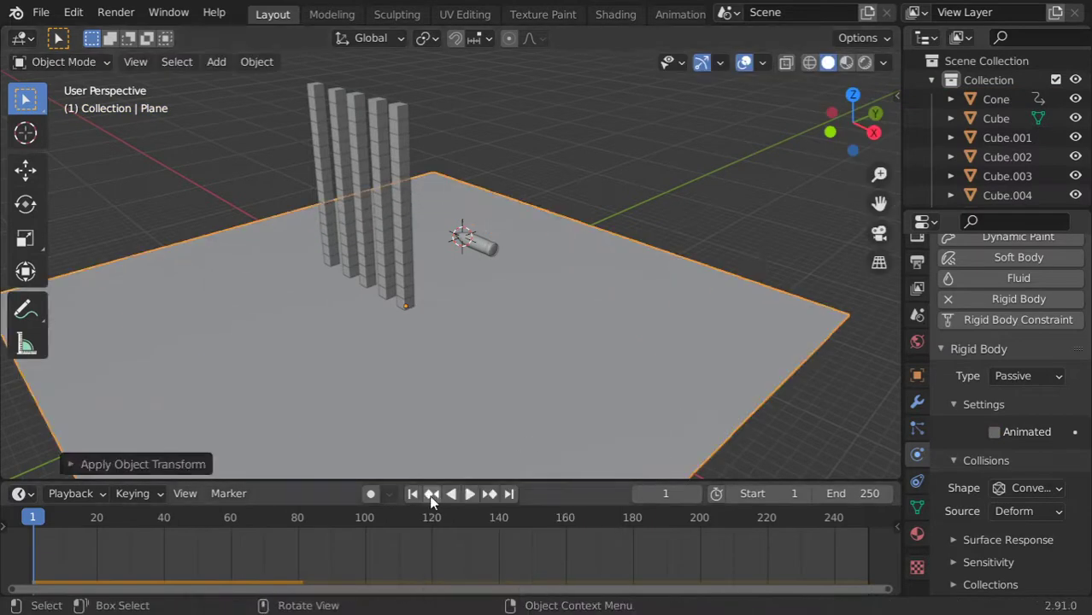
pyautogui.click(471, 494)
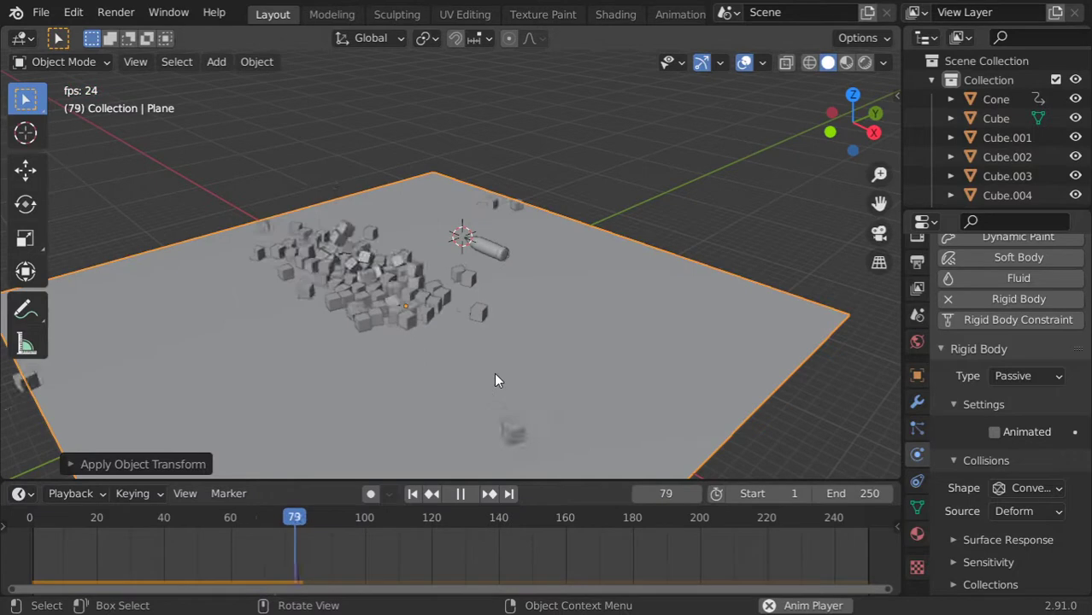
pyautogui.press('Escape')
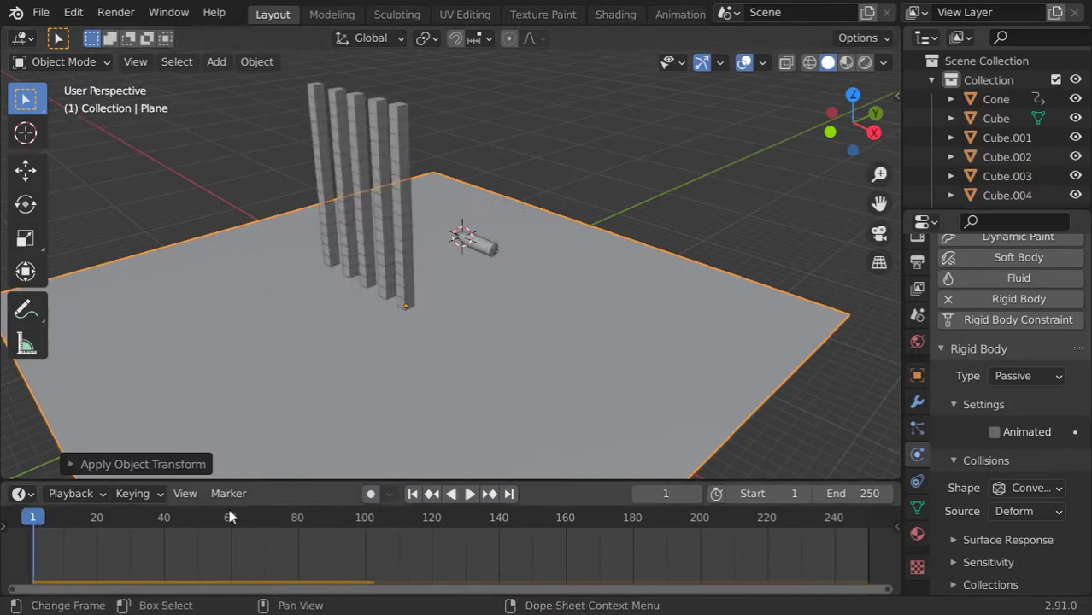